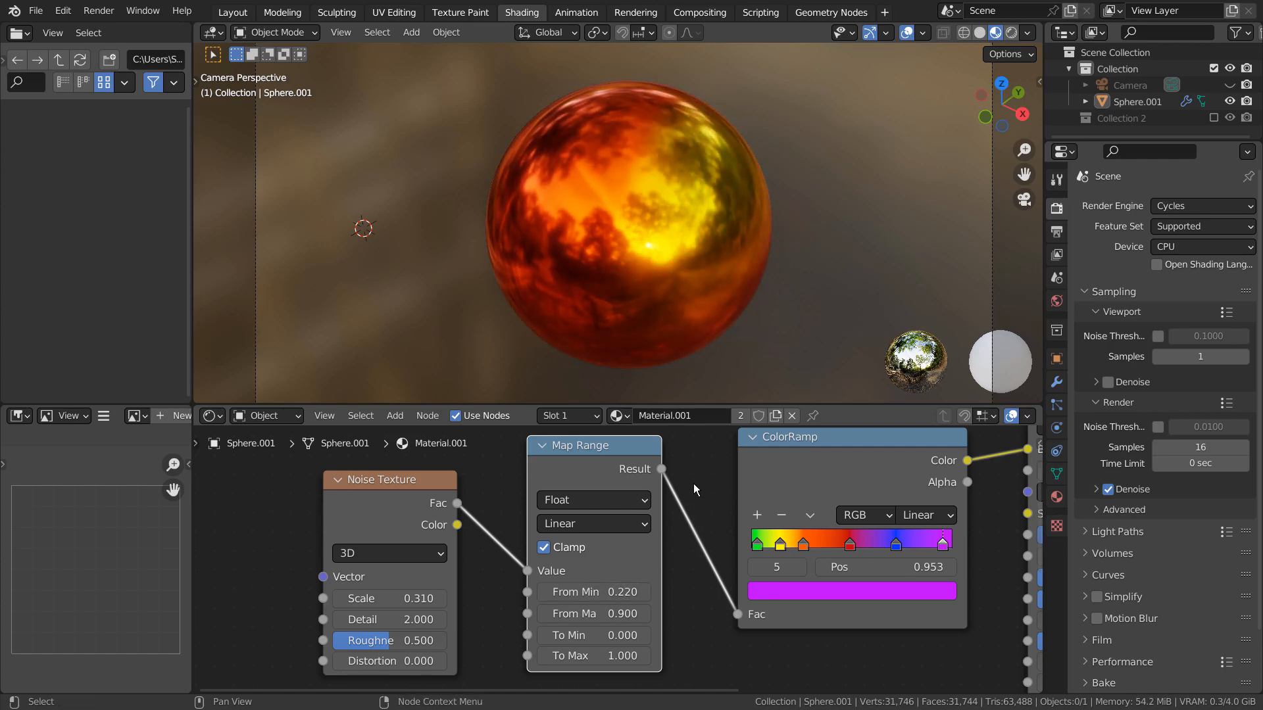
# Step: Select the sphere and examine its full shader node tree, from the Noise Texture through to the Material Output
pyautogui.click(697, 259)
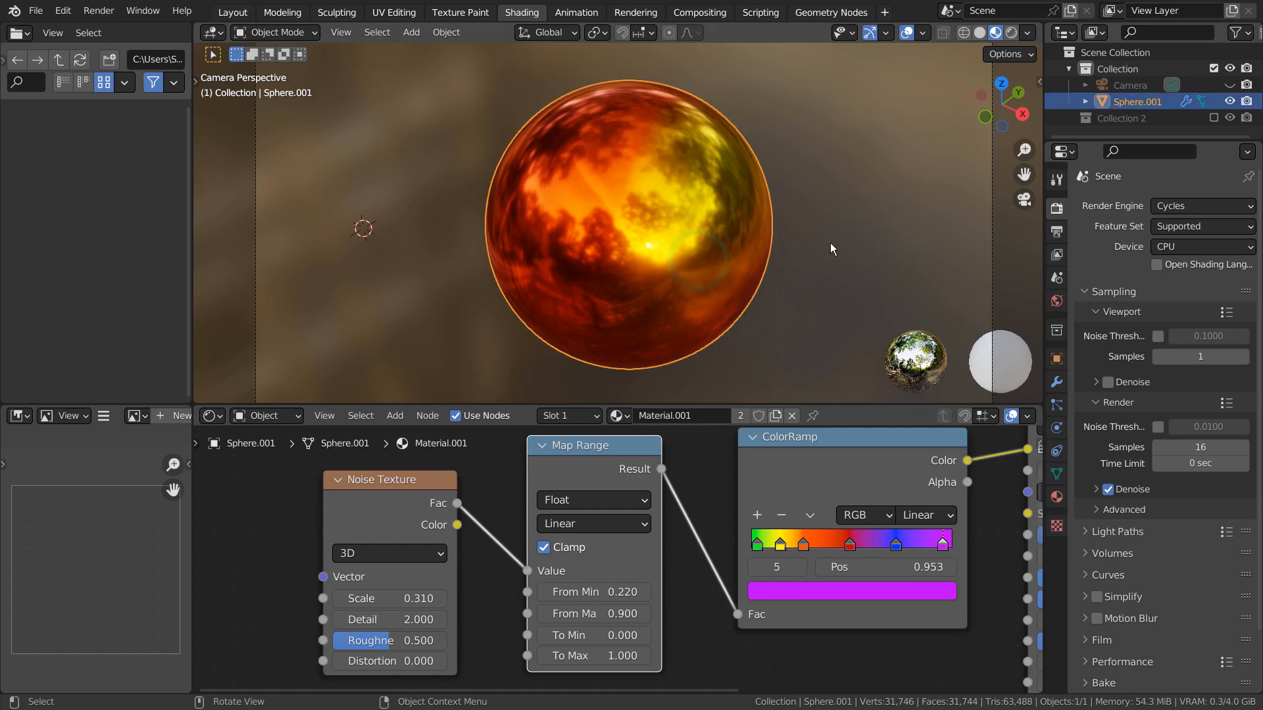
pyautogui.hotkey('ctrl', 'space')
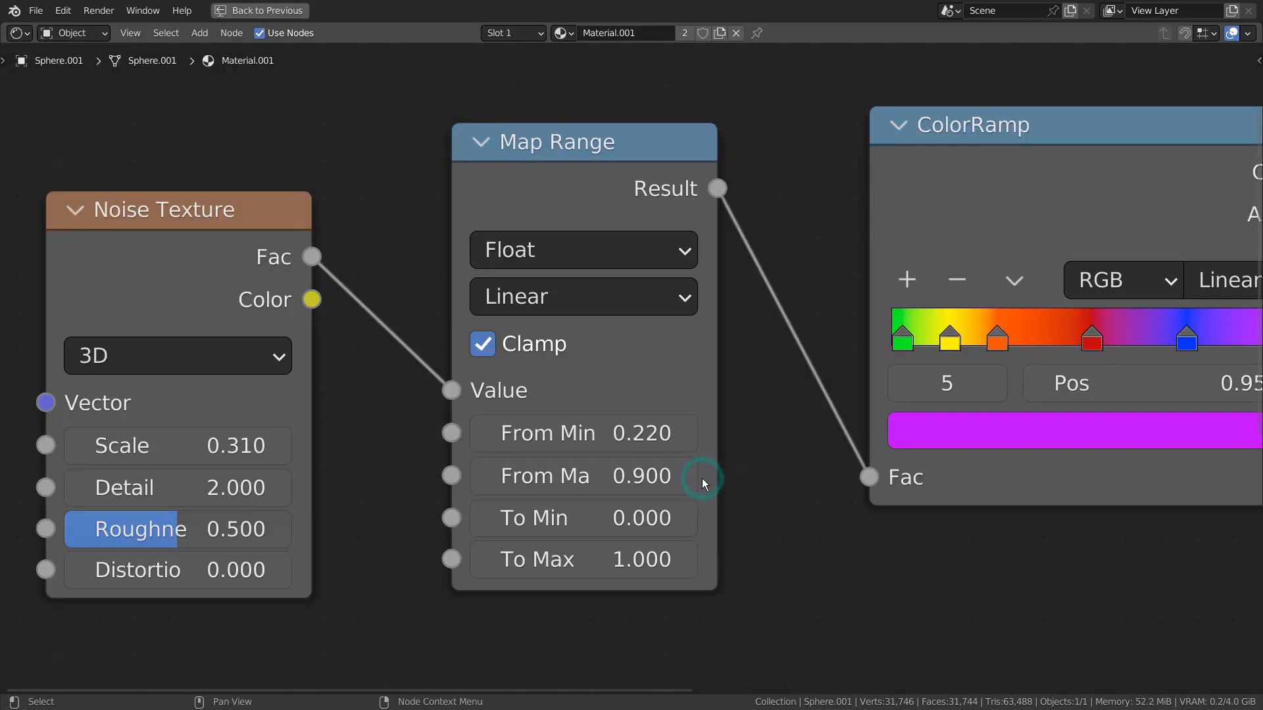
pyautogui.scroll(-3, 798, 459)
pyautogui.scroll(-1, 798, 459)
pyautogui.keyDown('shift'); pyautogui.moveTo(843, 507); pyautogui.dragTo(599, 412, button='middle'); pyautogui.keyUp('shift')
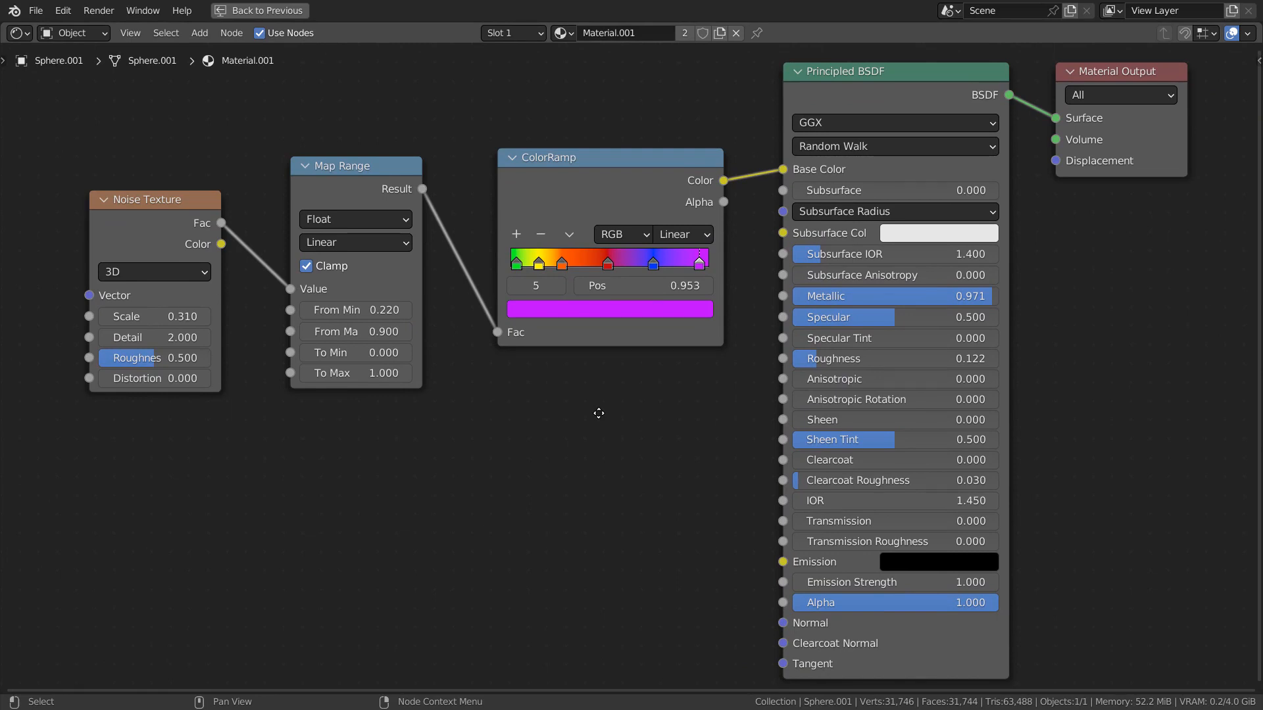
pyautogui.hotkey('ctrl', 'space')
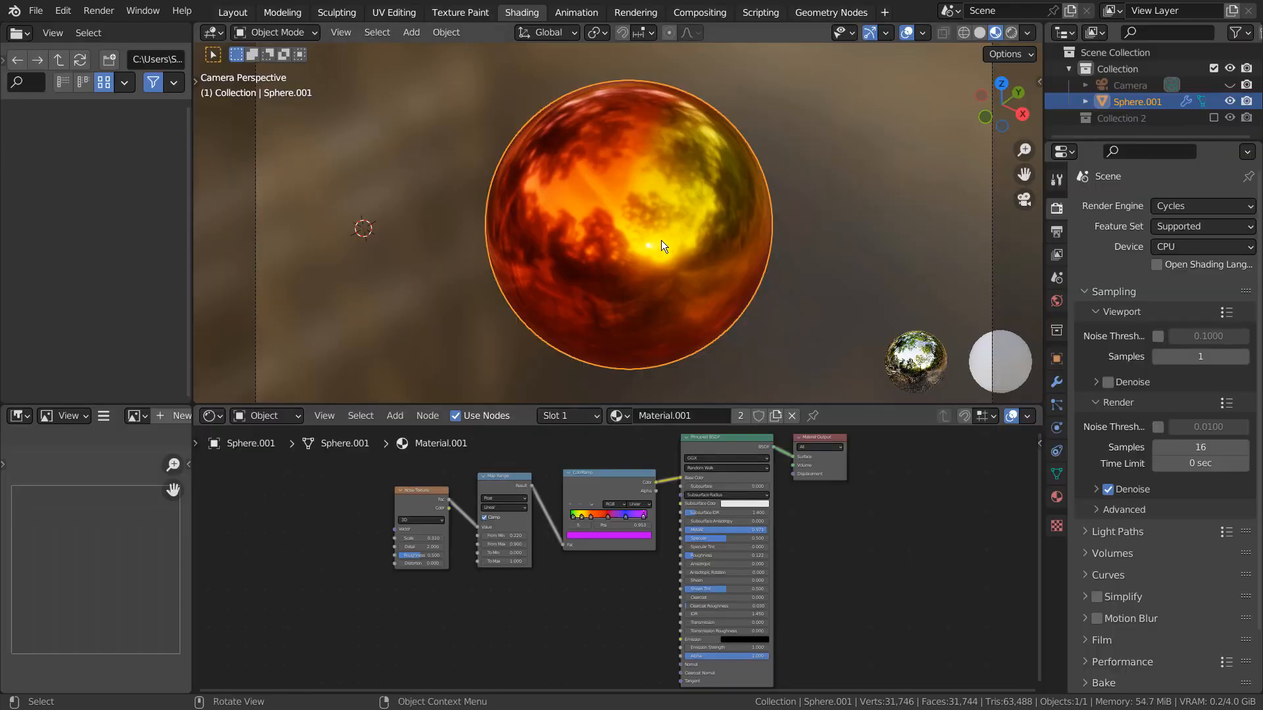
# Step: Set the Principled BSDF's Roughness to 0.125
pyautogui.scroll(5, 573, 523)
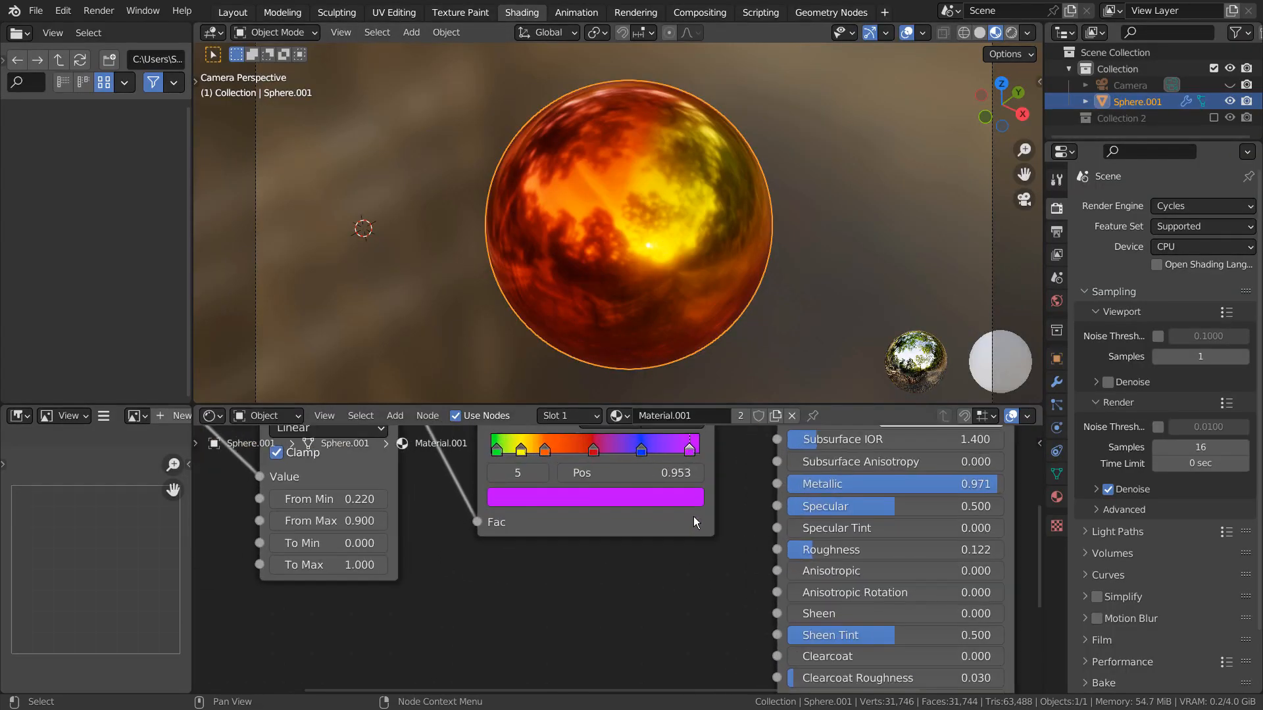
pyautogui.moveTo(652, 675)
pyautogui.mouseDown()
pyautogui.moveTo(625, 675)
pyautogui.moveTo(653, 675)
pyautogui.mouseUp()
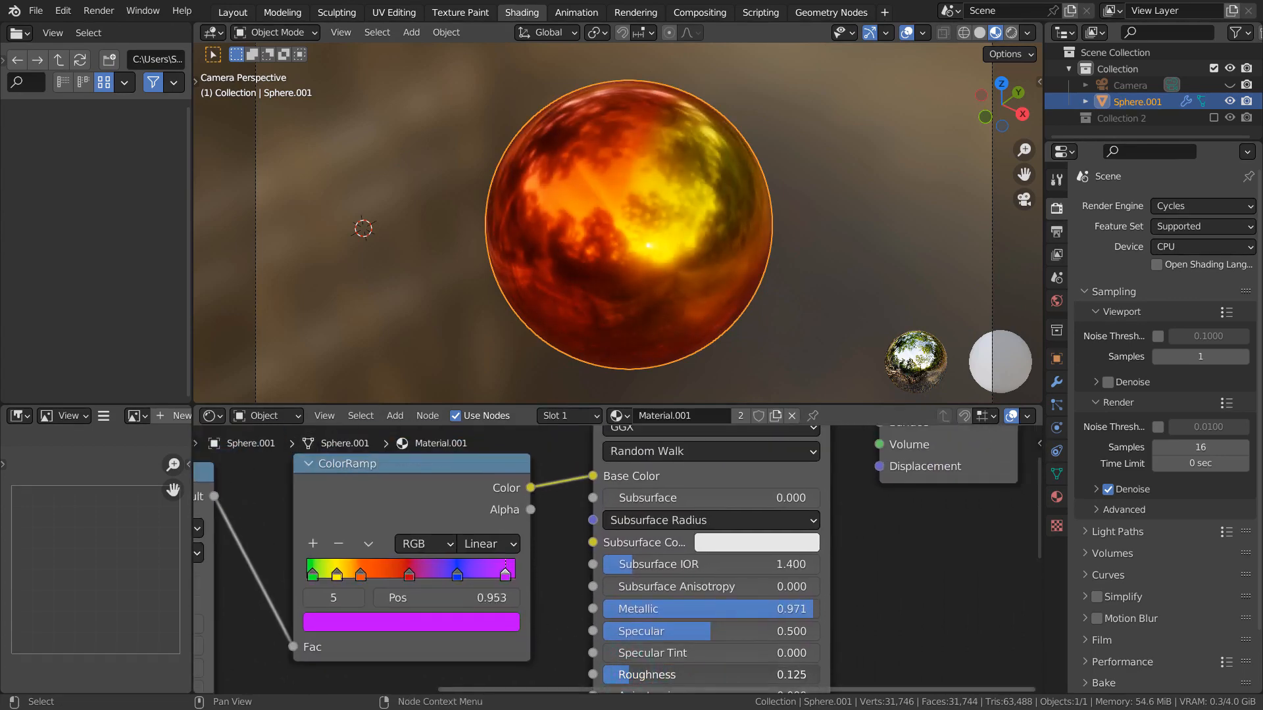
# Step: Examine the World surface settings, including the forest.exr background image and its strength
pyautogui.click(1057, 301)
pyautogui.hotkey('ctrl', 'space')
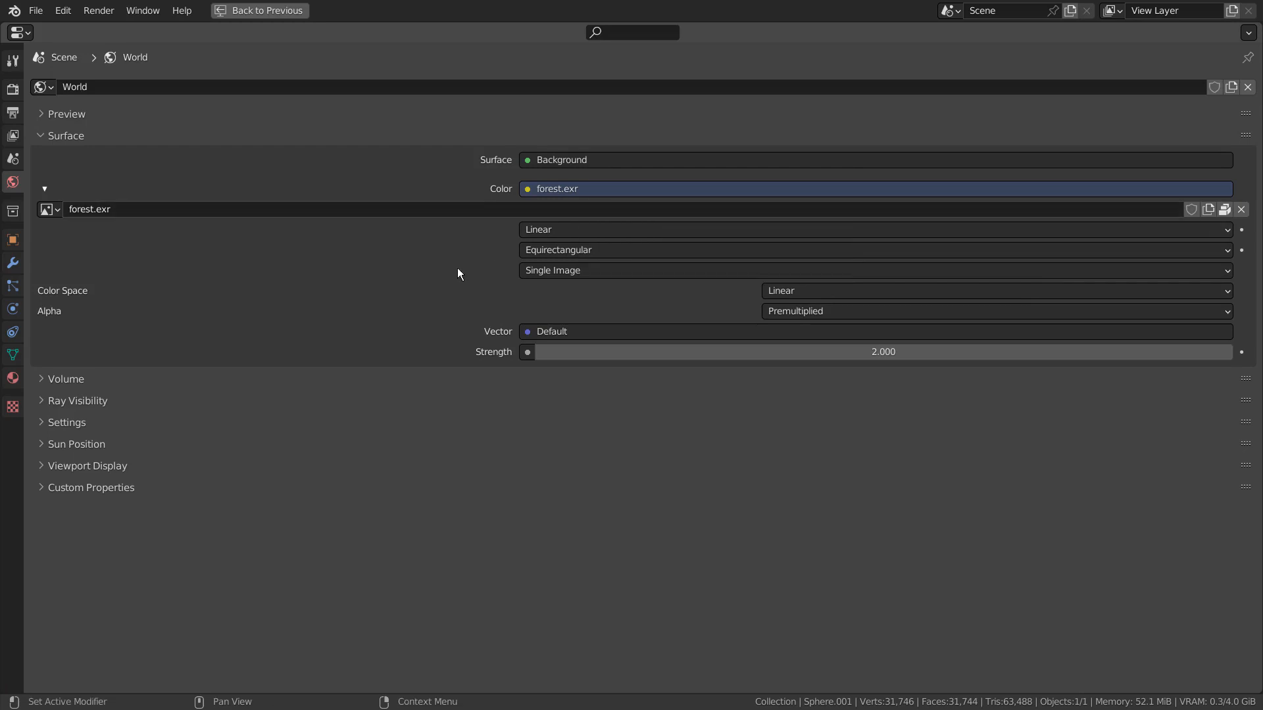
pyautogui.hotkey('ctrl', 'space')
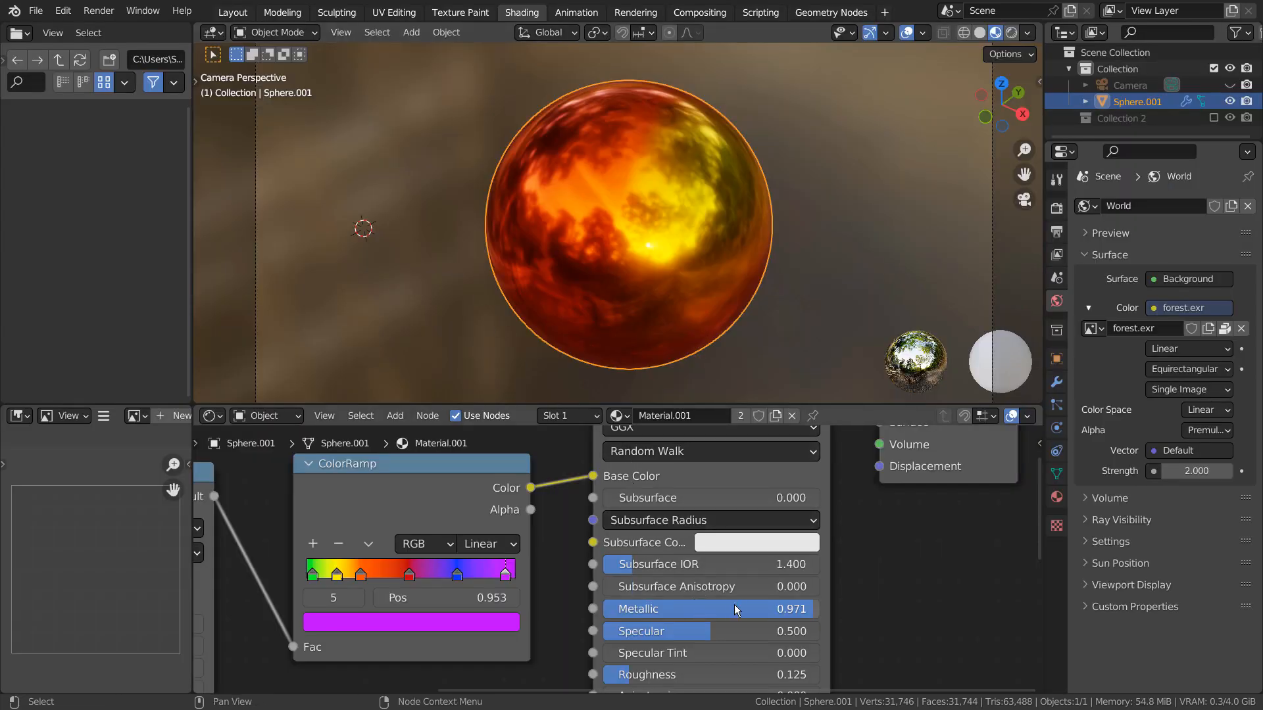
# Step: Set the Principled BSDF's Roughness to 0.107 while keeping Metallic at 0.971
pyautogui.moveTo(739, 605); pyautogui.dragTo(809, 605)
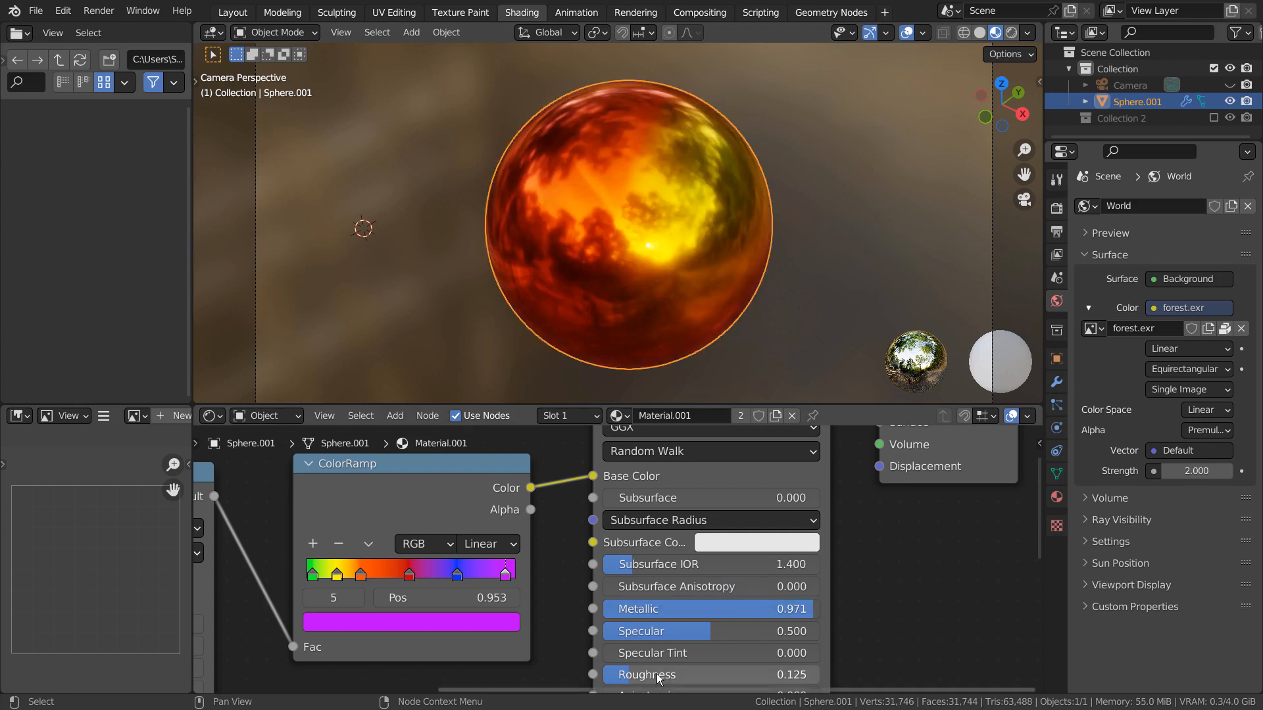
pyautogui.moveTo(623, 677); pyautogui.dragTo(619, 678)
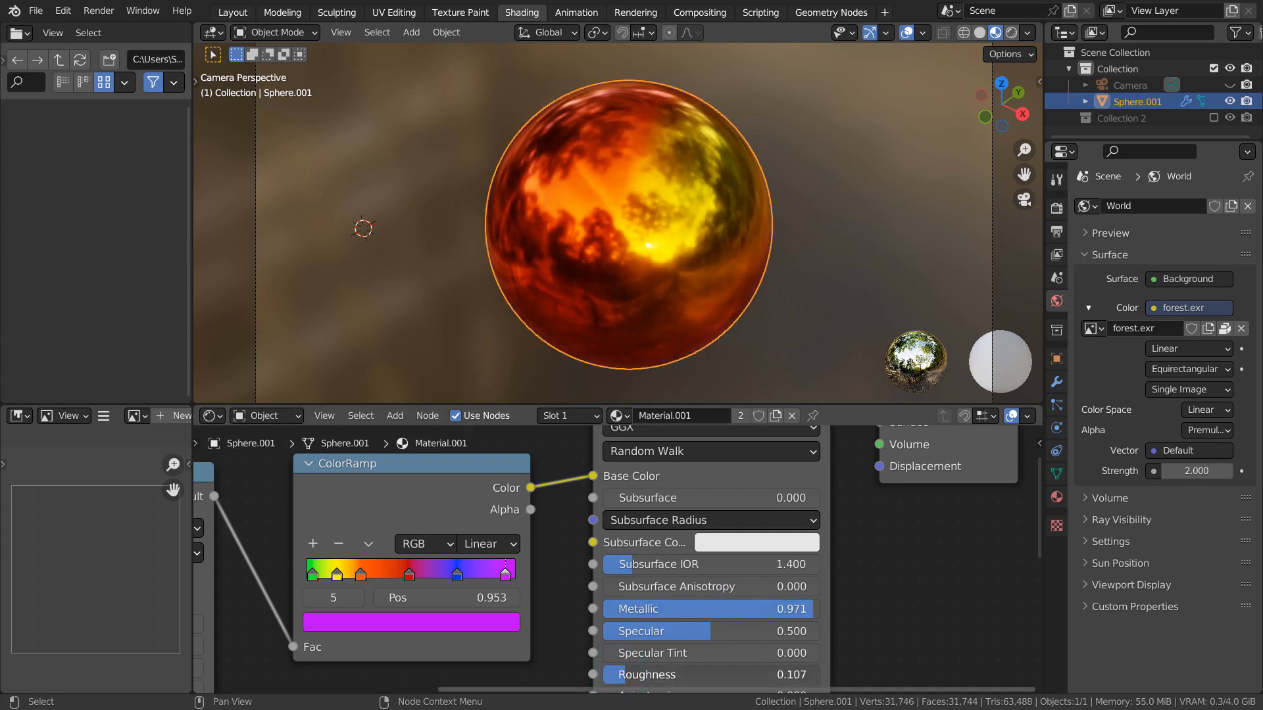
# Step: Try the Vector data type on the Map Range node with a different From Min value, and restore Float
pyautogui.moveTo(510, 577); pyautogui.dragTo(724, 556, button='middle')
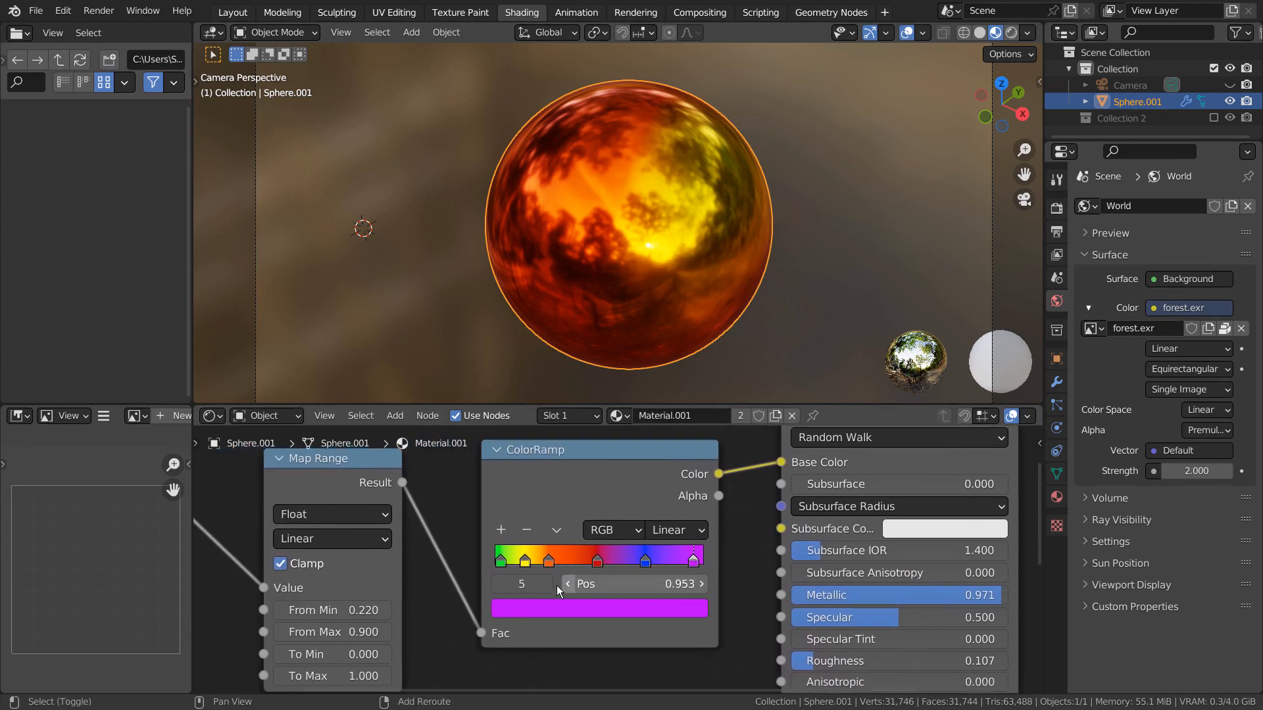
pyautogui.moveTo(556, 585); pyautogui.dragTo(864, 568, button='middle')
pyautogui.click(642, 495)
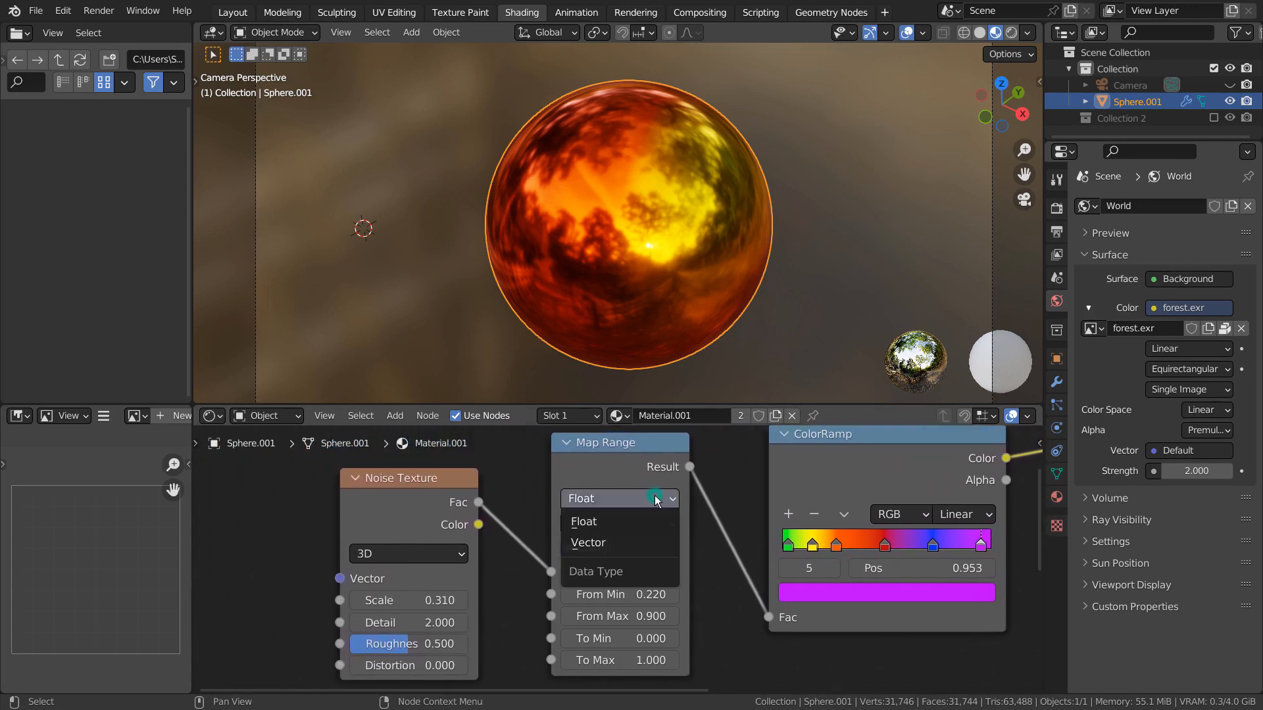
pyautogui.click(654, 538)
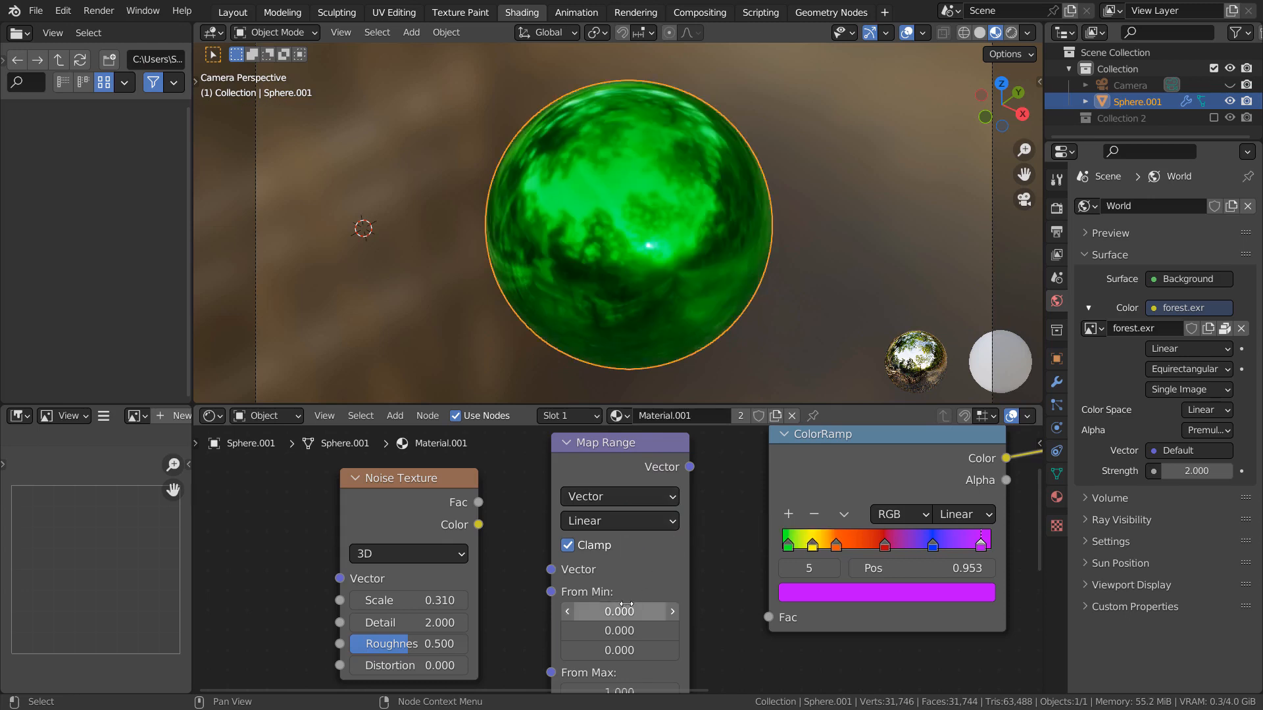
pyautogui.moveTo(631, 610); pyautogui.dragTo(670, 607)
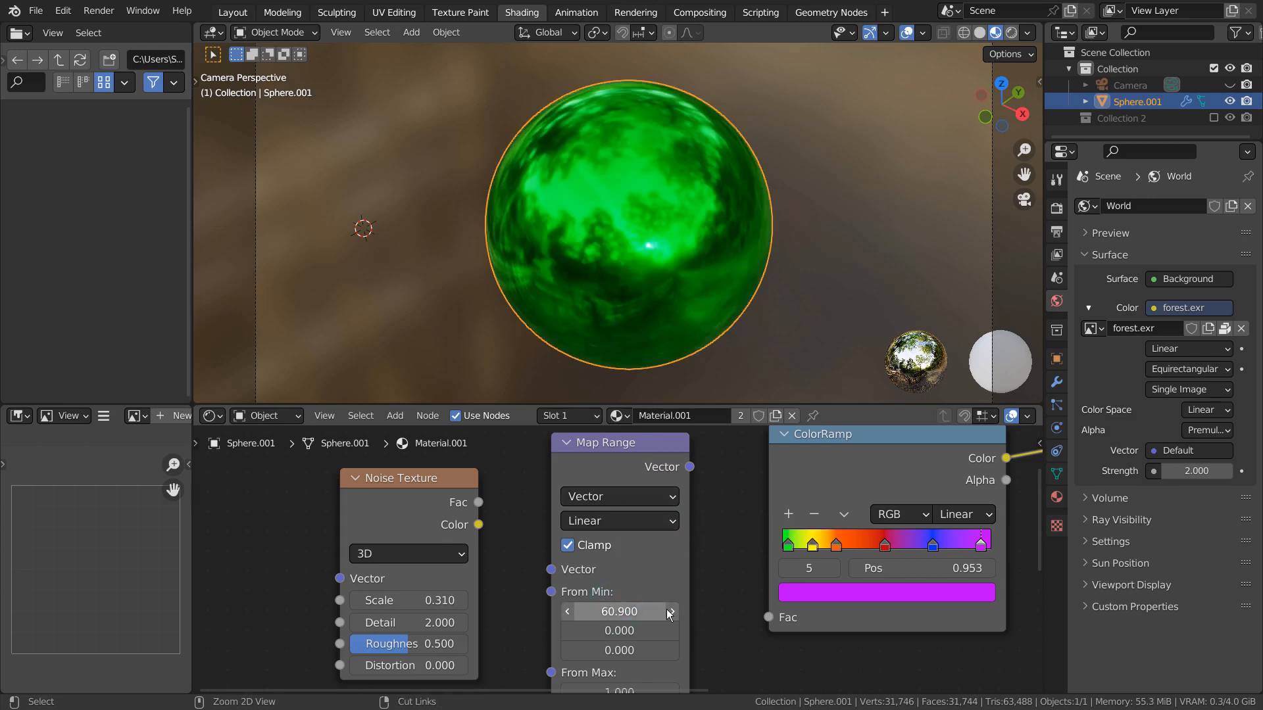
pyautogui.hotkey('ctrl', 'z')
pyautogui.scroll(-3, 645, 614)
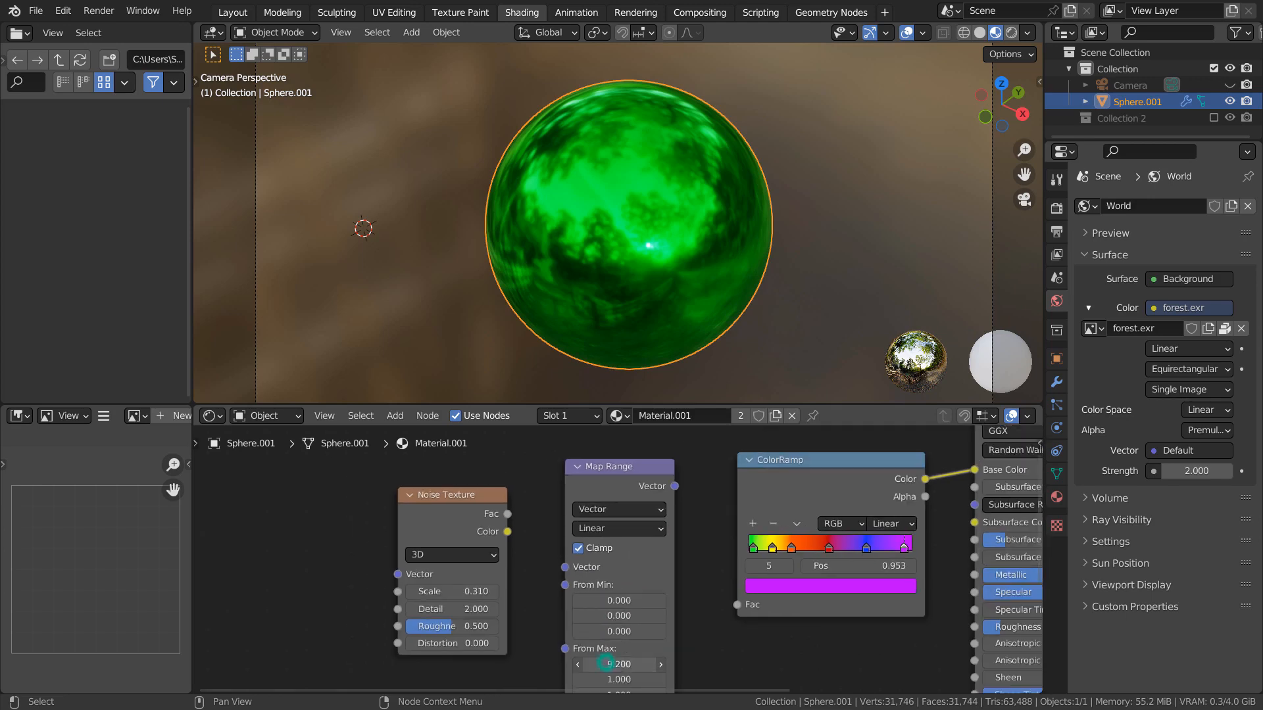
pyautogui.click(627, 511)
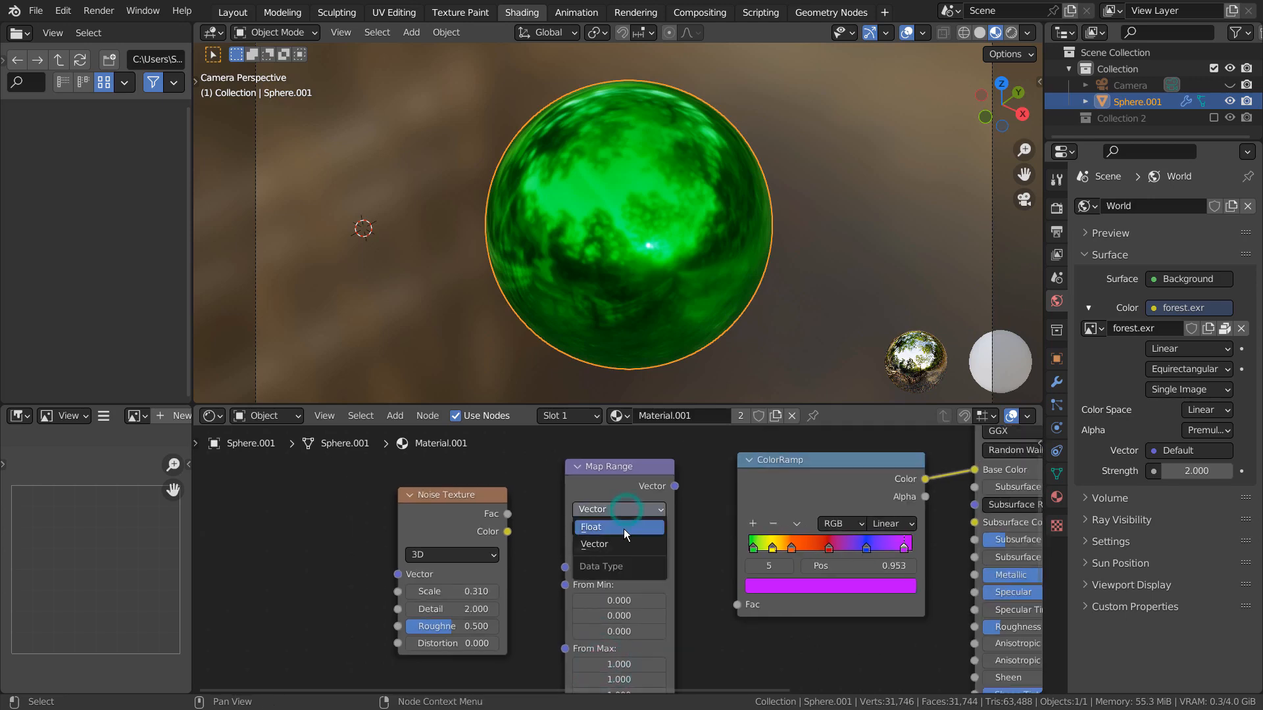
pyautogui.click(624, 528)
# Step: Try Stepped Linear interpolation on the Map Range node with From Min set to 0.240
pyautogui.click(640, 530)
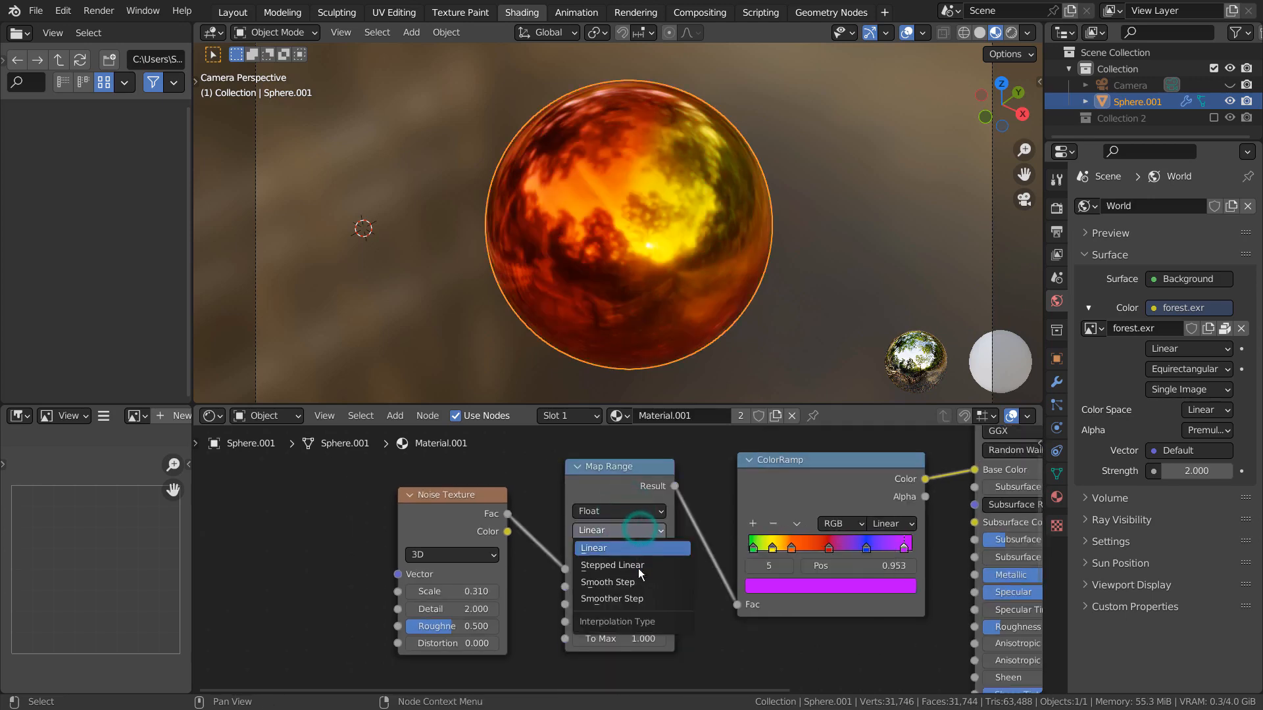
pyautogui.click(639, 550)
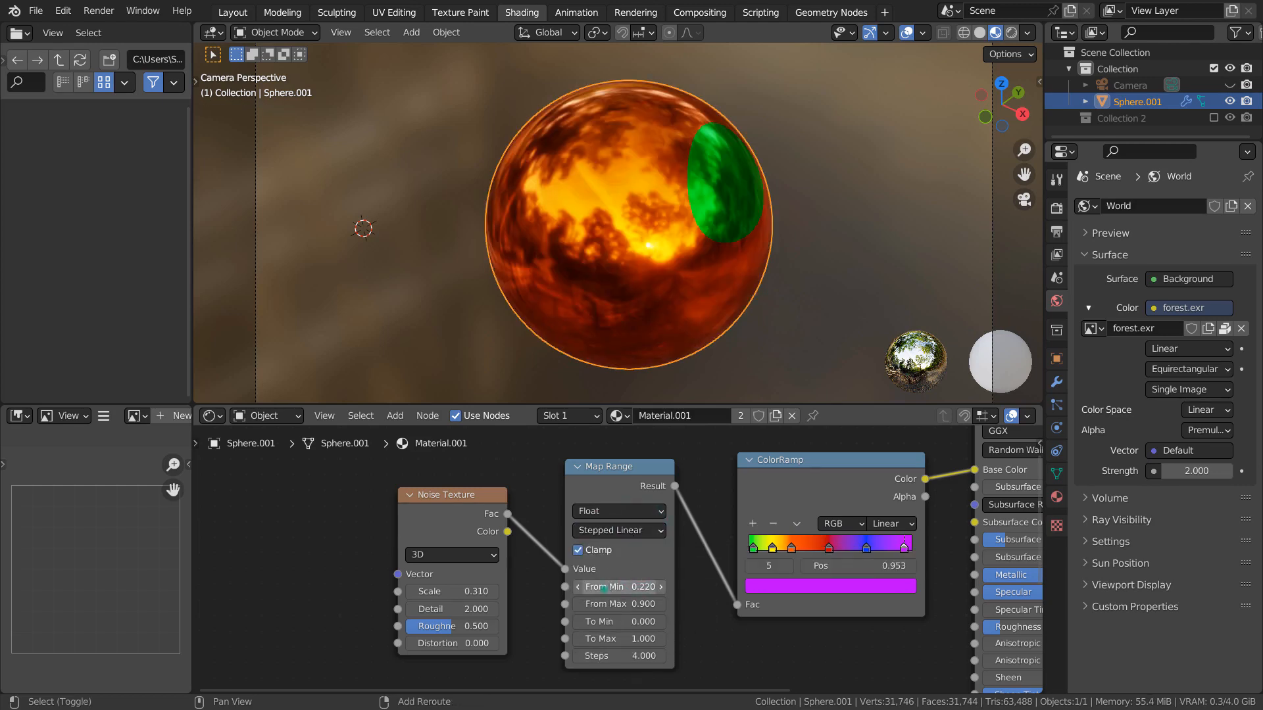
pyautogui.moveTo(608, 587)
pyautogui.keyDown('shift'); pyautogui.mouseDown()
pyautogui.moveTo(648, 586)
pyautogui.moveTo(623, 587)
pyautogui.mouseUp(); pyautogui.keyUp('shift')
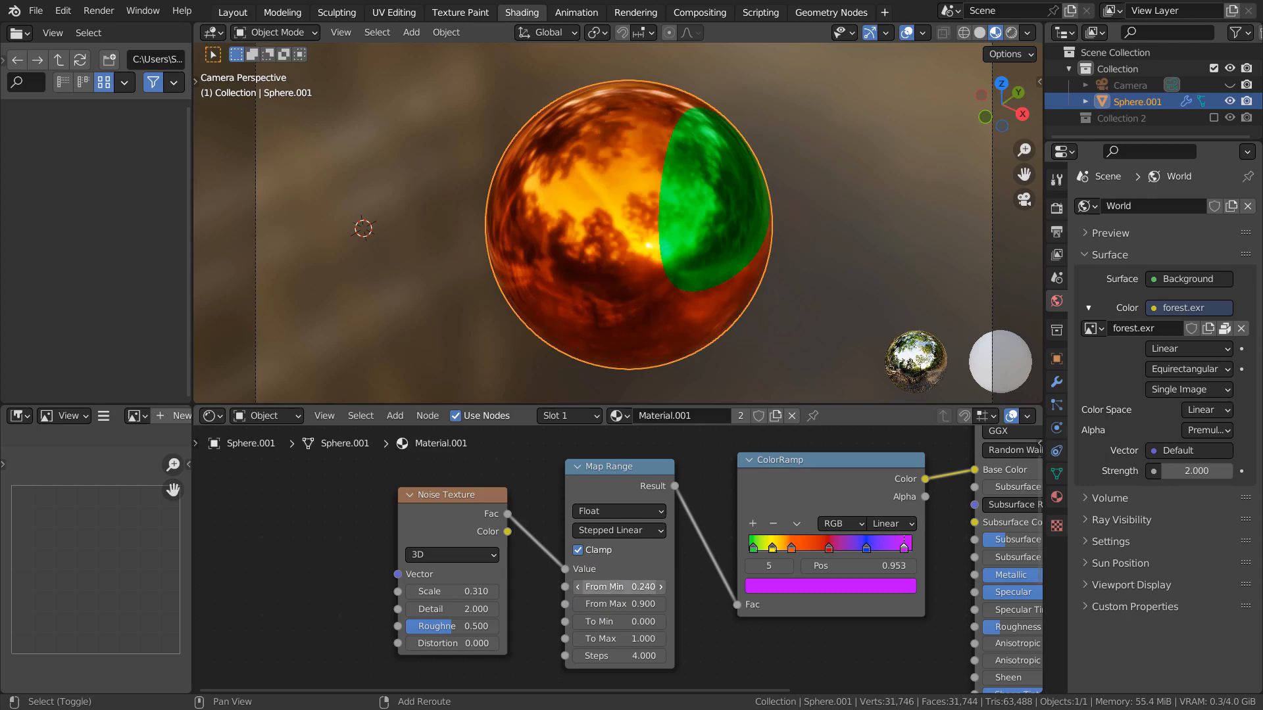
# Step: Try Smooth Step interpolation on the Map Range node with From Min set to -0.130
pyautogui.click(622, 531)
pyautogui.click(621, 565)
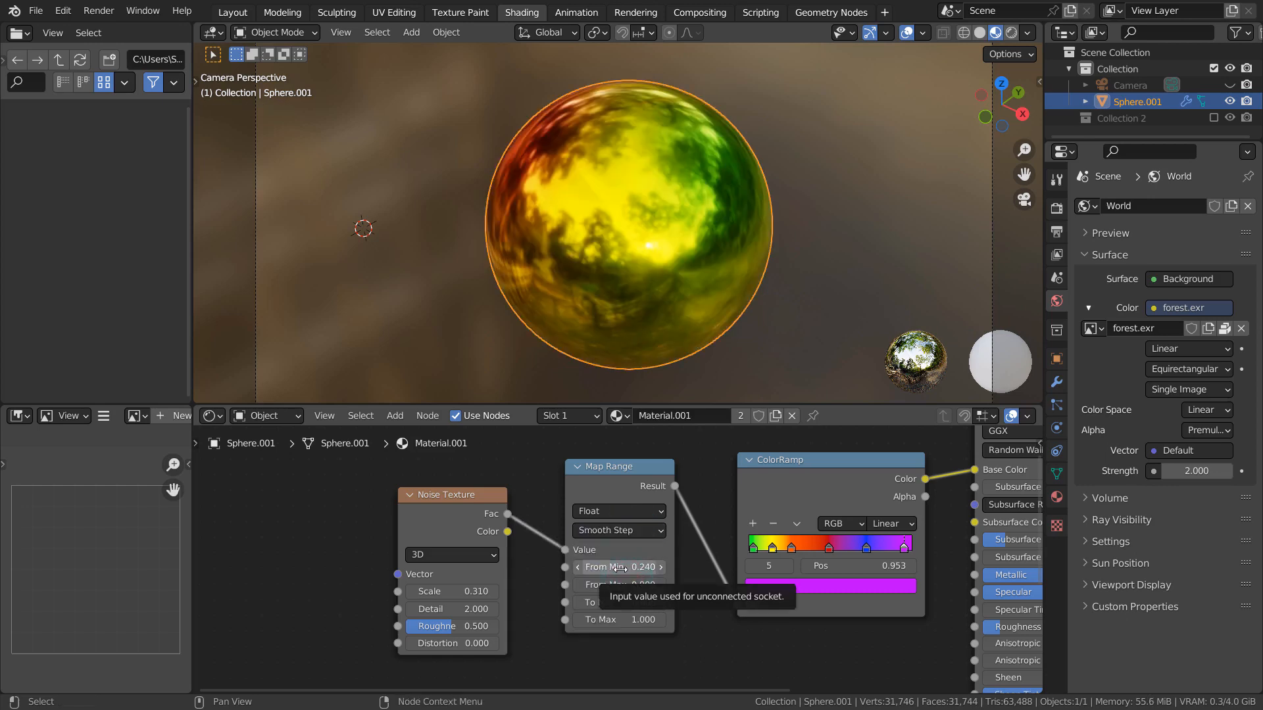
pyautogui.keyDown('shift'); pyautogui.moveTo(620, 567); pyautogui.dragTo(598, 567); pyautogui.keyUp('shift')
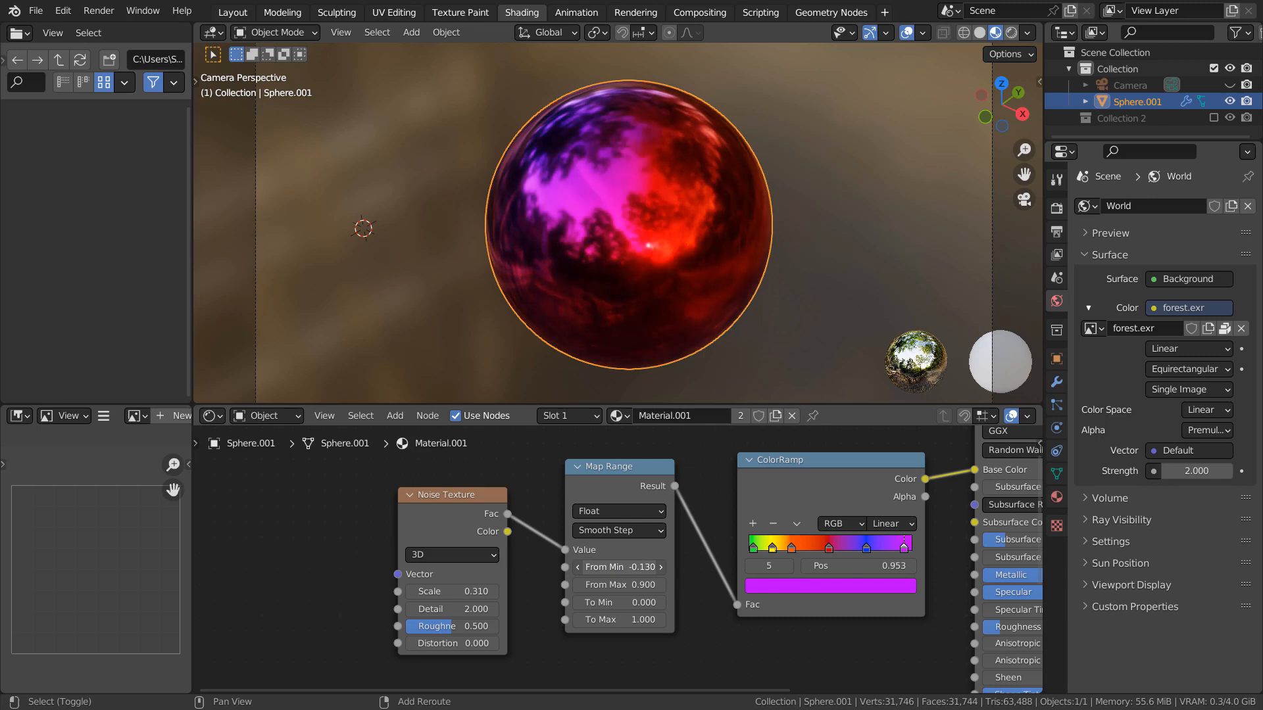
# Step: Switch the Map Range node to Smoother Step interpolation and bring From Min to about 0
pyautogui.click(623, 536)
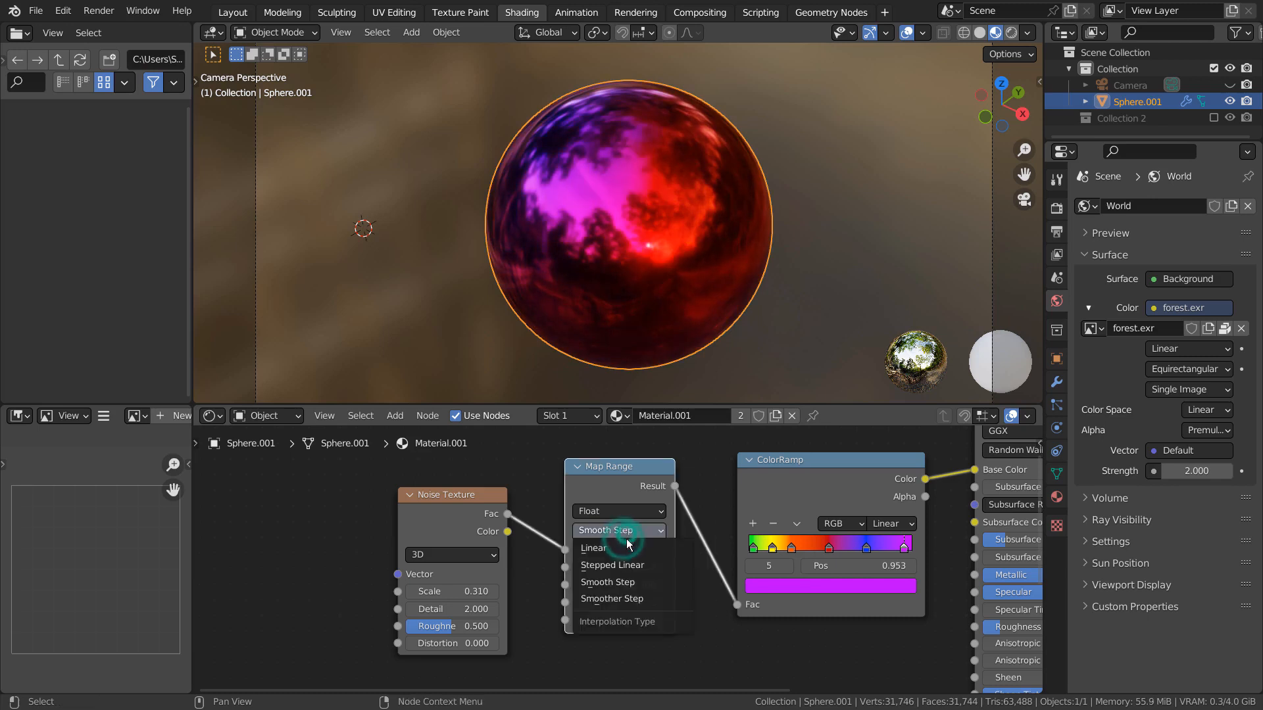
pyautogui.click(625, 595)
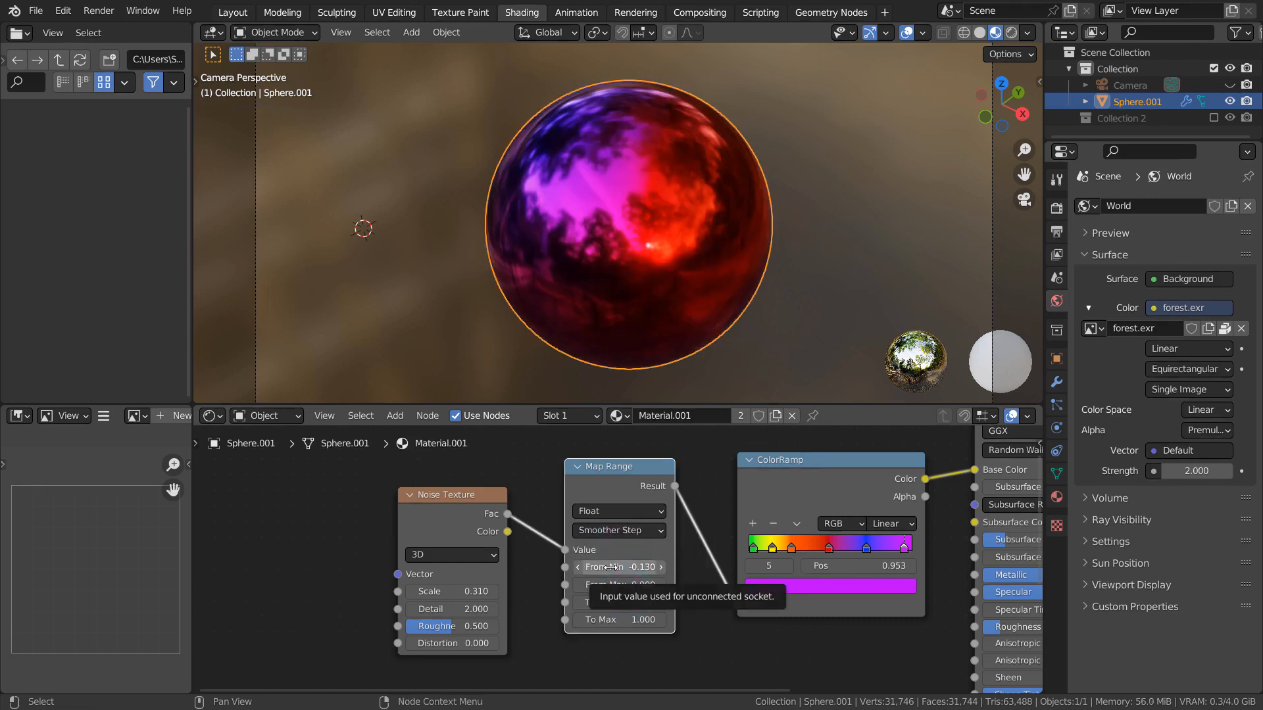
pyautogui.moveTo(610, 567)
pyautogui.keyDown('shift'); pyautogui.mouseDown()
pyautogui.moveTo(652, 567)
pyautogui.moveTo(618, 567)
pyautogui.moveTo(635, 567)
pyautogui.mouseUp(); pyautogui.keyUp('shift')
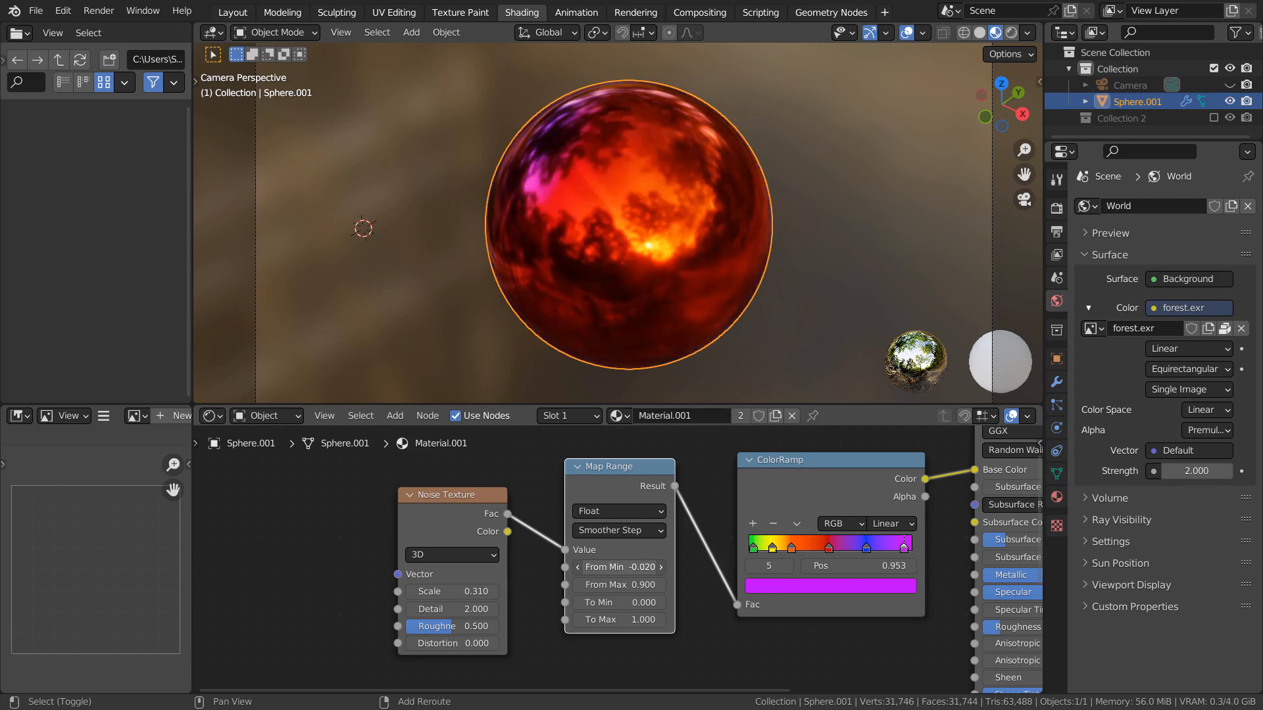
# Step: Set the Map Range node's interpolation back to Linear
pyautogui.click(614, 533)
pyautogui.click(621, 523)
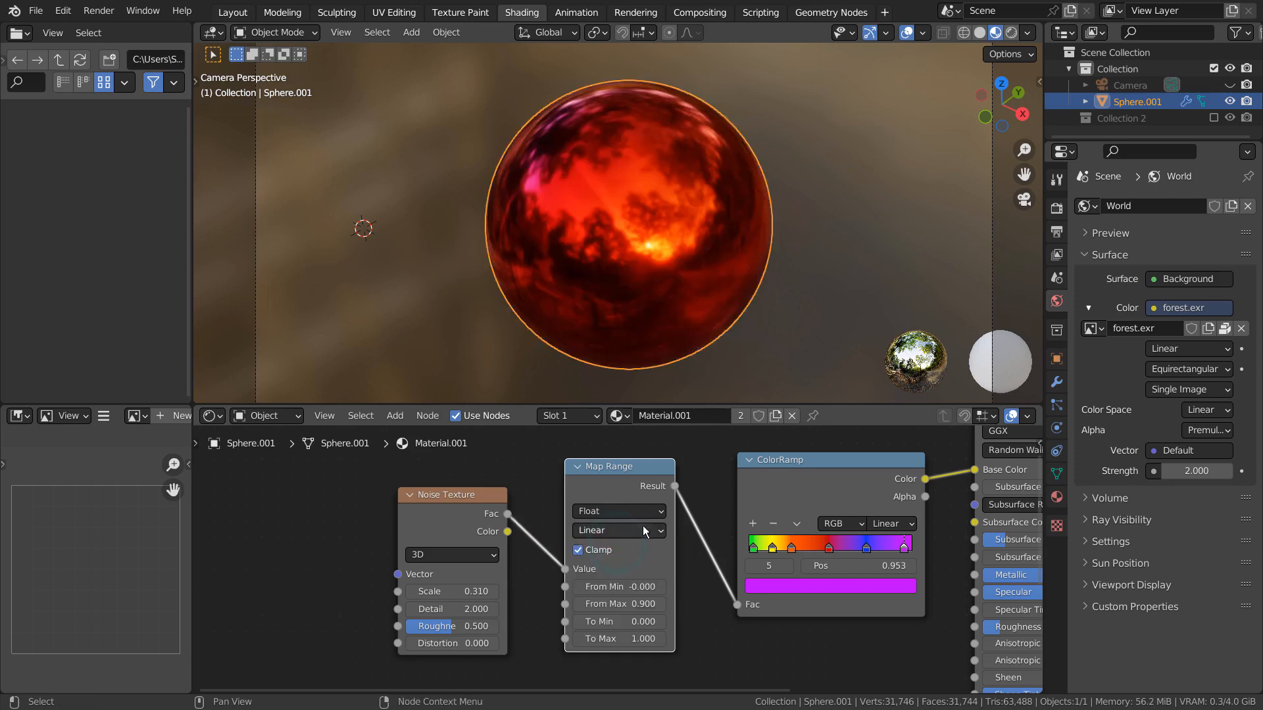
# Step: Try different values for the Map Range's From Max and the Noise Texture's Scale, undoing each change
pyautogui.moveTo(619, 604)
pyautogui.keyDown('shift'); pyautogui.mouseDown()
pyautogui.moveTo(573, 604)
pyautogui.moveTo(619, 604)
pyautogui.moveTo(632, 619)
pyautogui.moveTo(600, 619)
pyautogui.mouseUp(); pyautogui.keyUp('shift')
pyautogui.hotkey('ctrl', 'z')
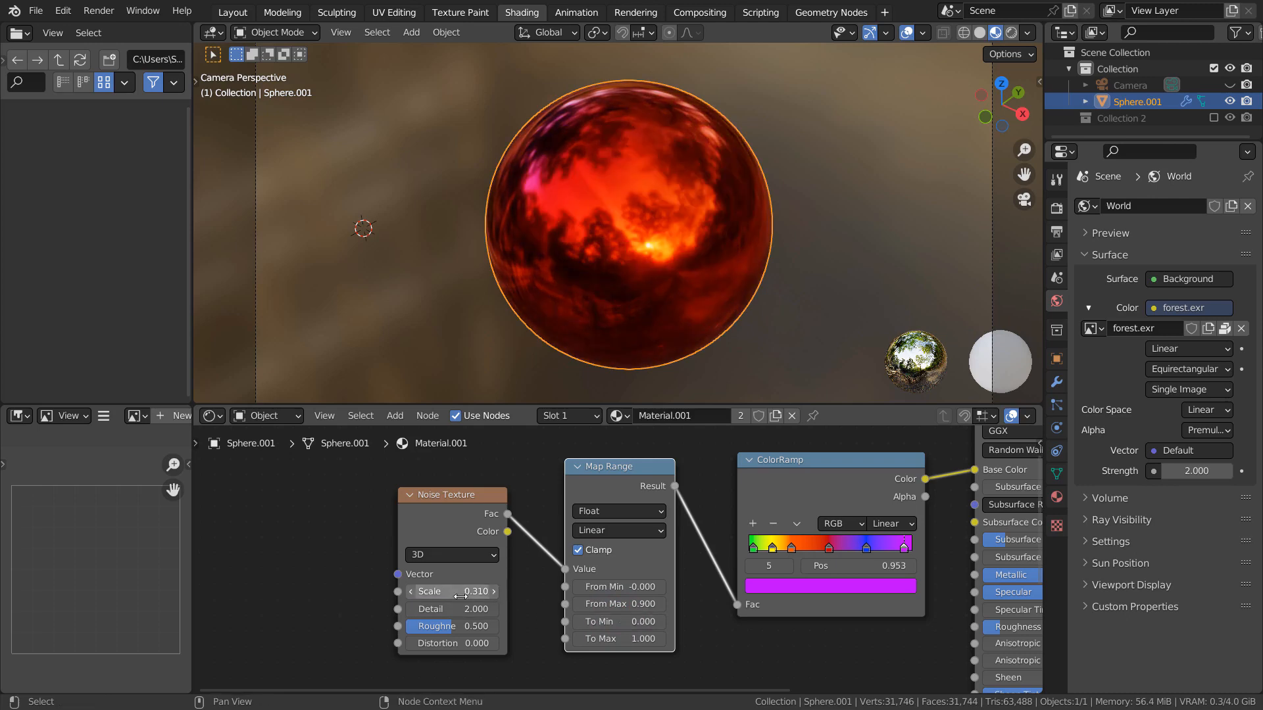
pyautogui.moveTo(461, 597); pyautogui.dragTo(507, 592)
pyautogui.hotkey('ctrl', 'z')
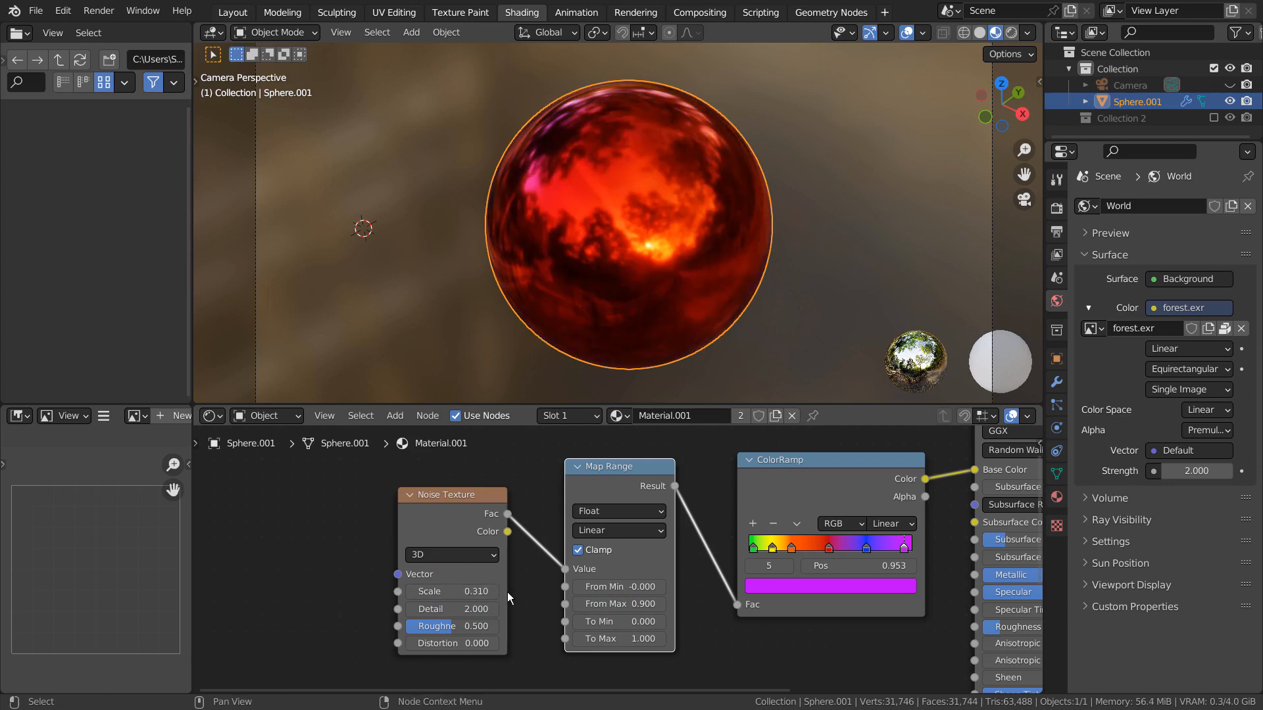
# Step: Hide the existing sphere in the Layout workspace and add a new UV sphere
pyautogui.click(234, 13)
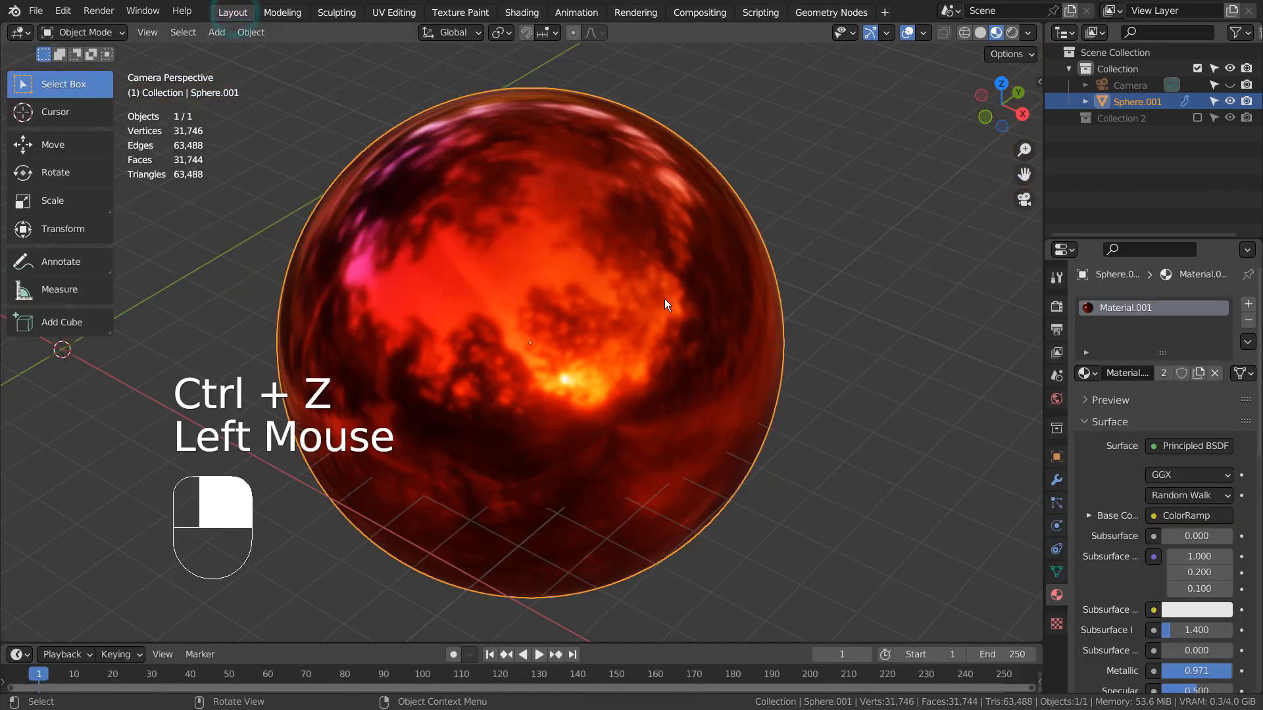
pyautogui.press('h')
pyautogui.scroll(-2, 544, 284)
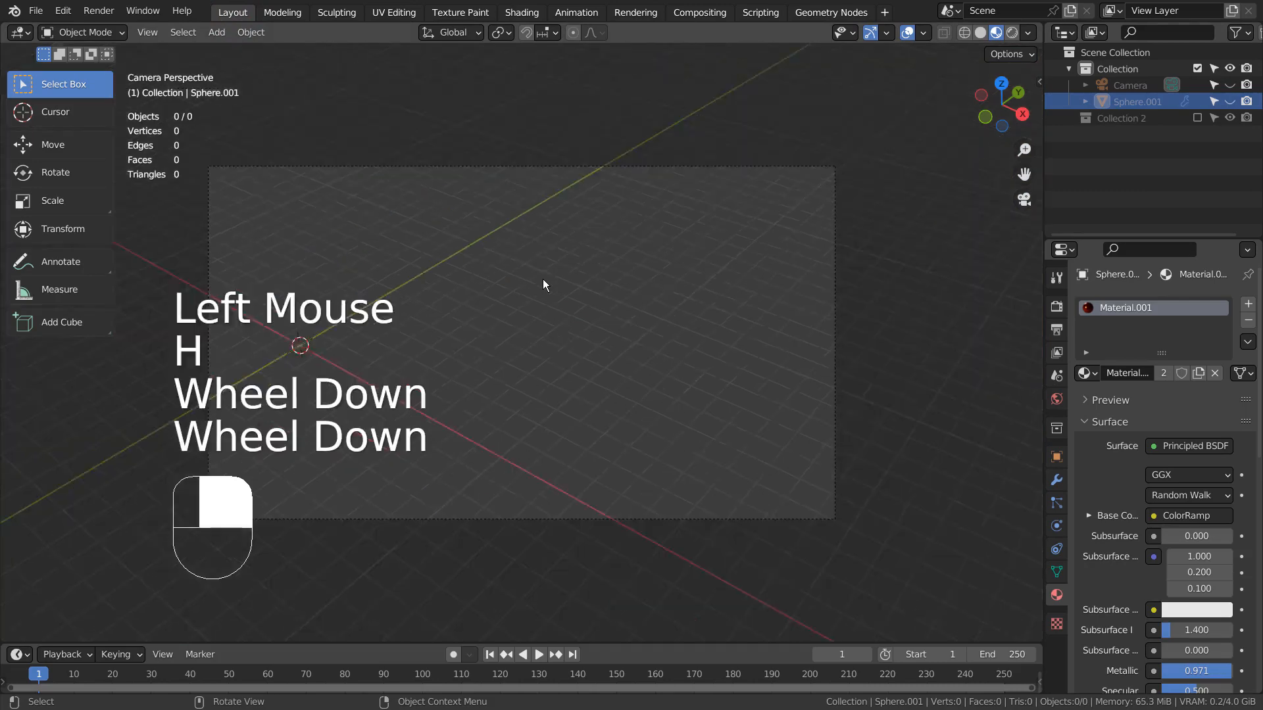
pyautogui.hotkey('shift', 'a')
pyautogui.moveTo(559, 282)
pyautogui.click(619, 325)
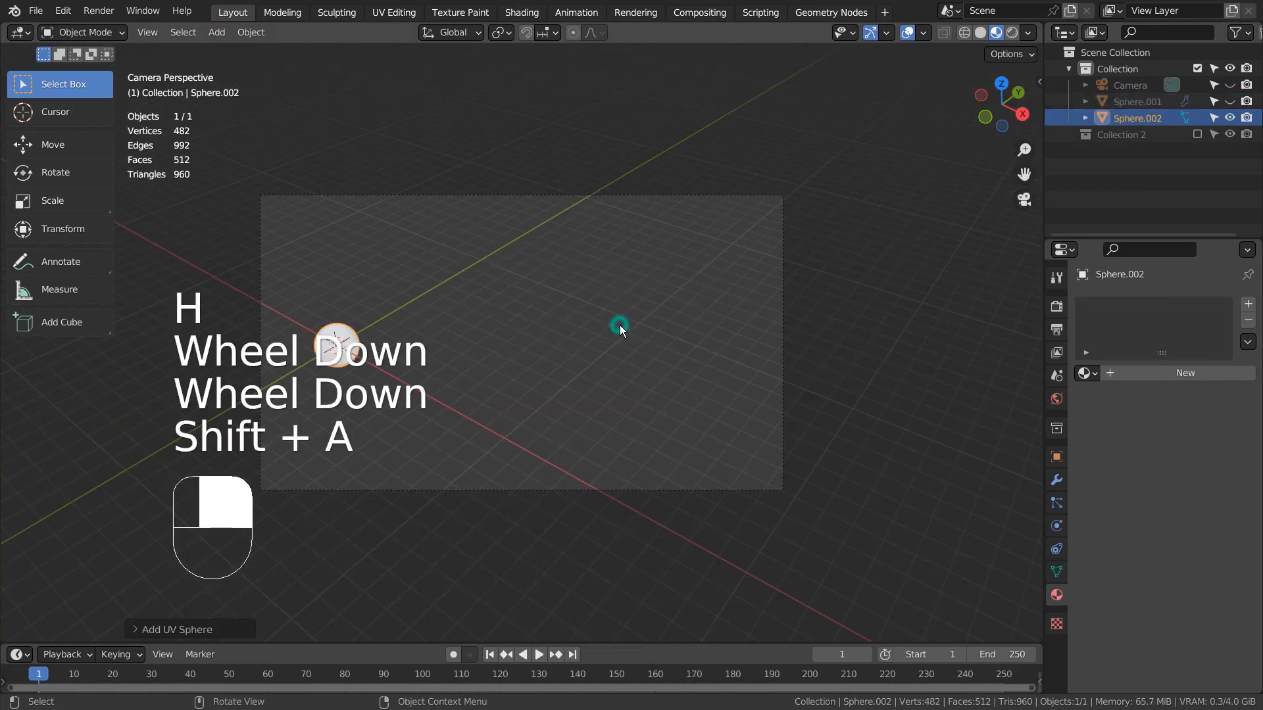
# Step: Give the new sphere a level 3 Subdivision Surface modifier and smooth shading
pyautogui.hotkey('ctrl', '3')
pyautogui.rightClick(356, 333)
pyautogui.click(357, 336)
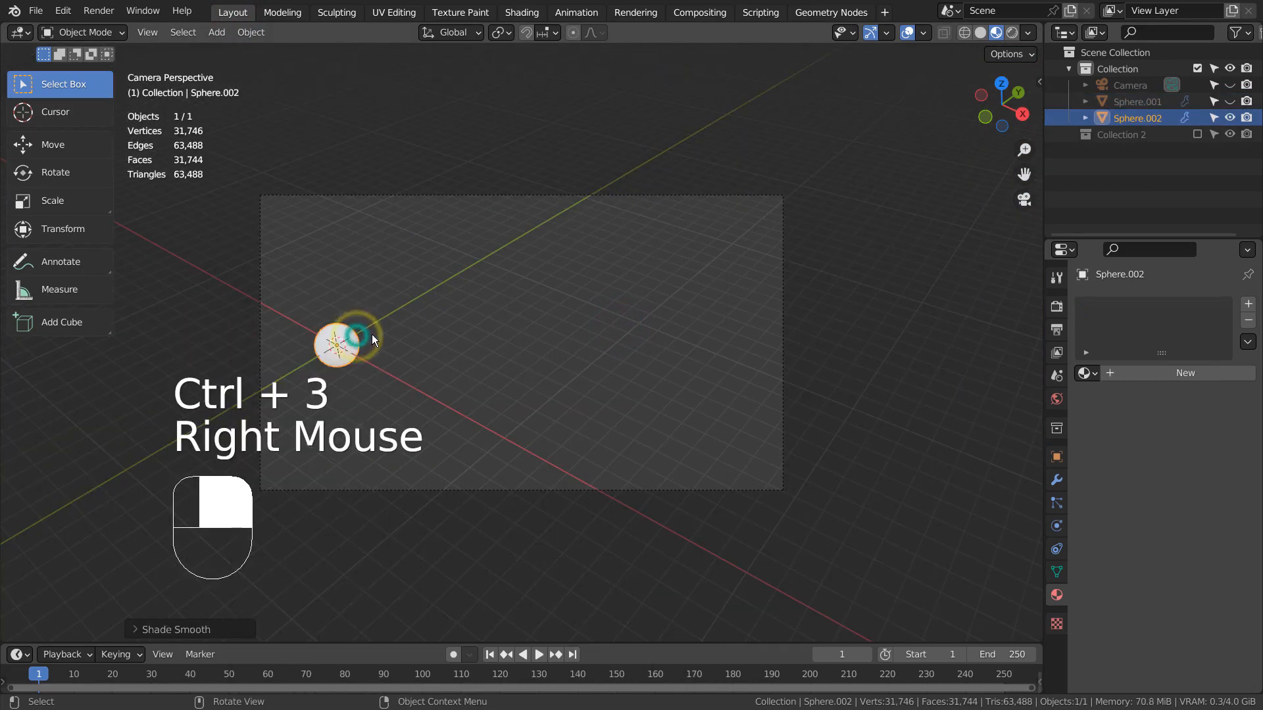
# Step: Add an Array modifier to the new sphere with a relative X offset of 1.5 and a count of 5
pyautogui.click(1056, 480)
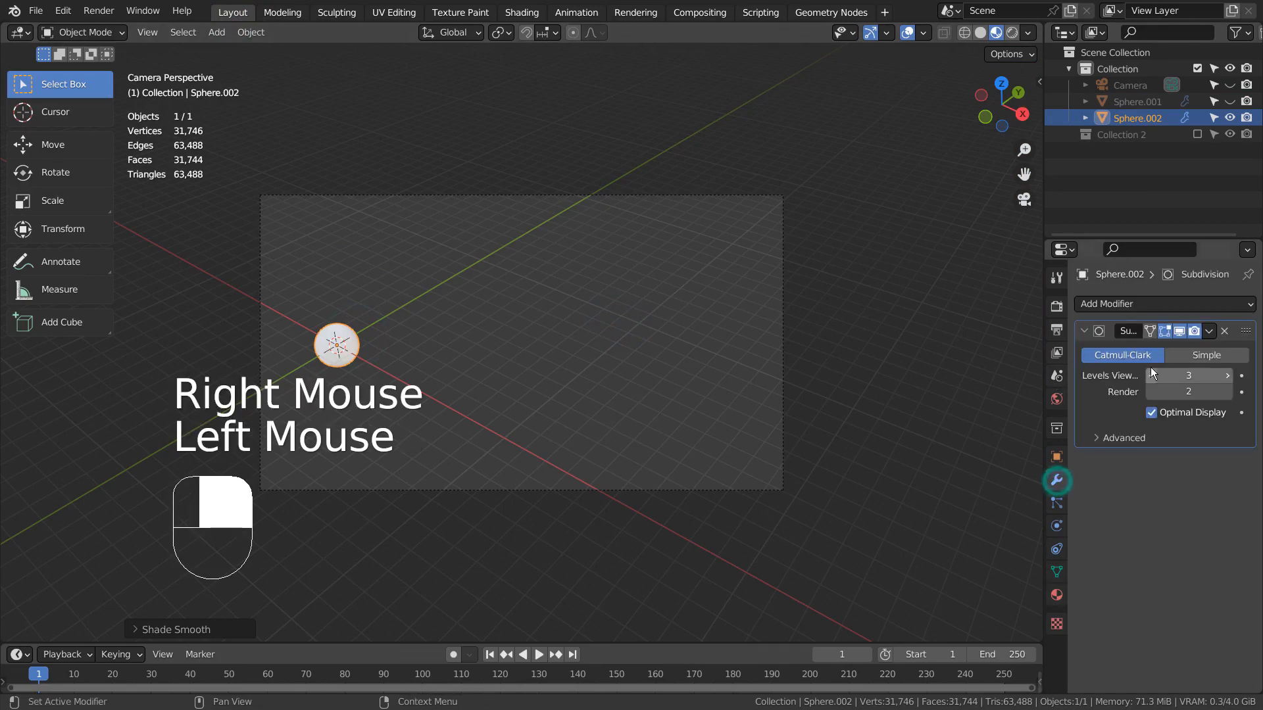
pyautogui.click(1154, 303)
pyautogui.click(945, 344)
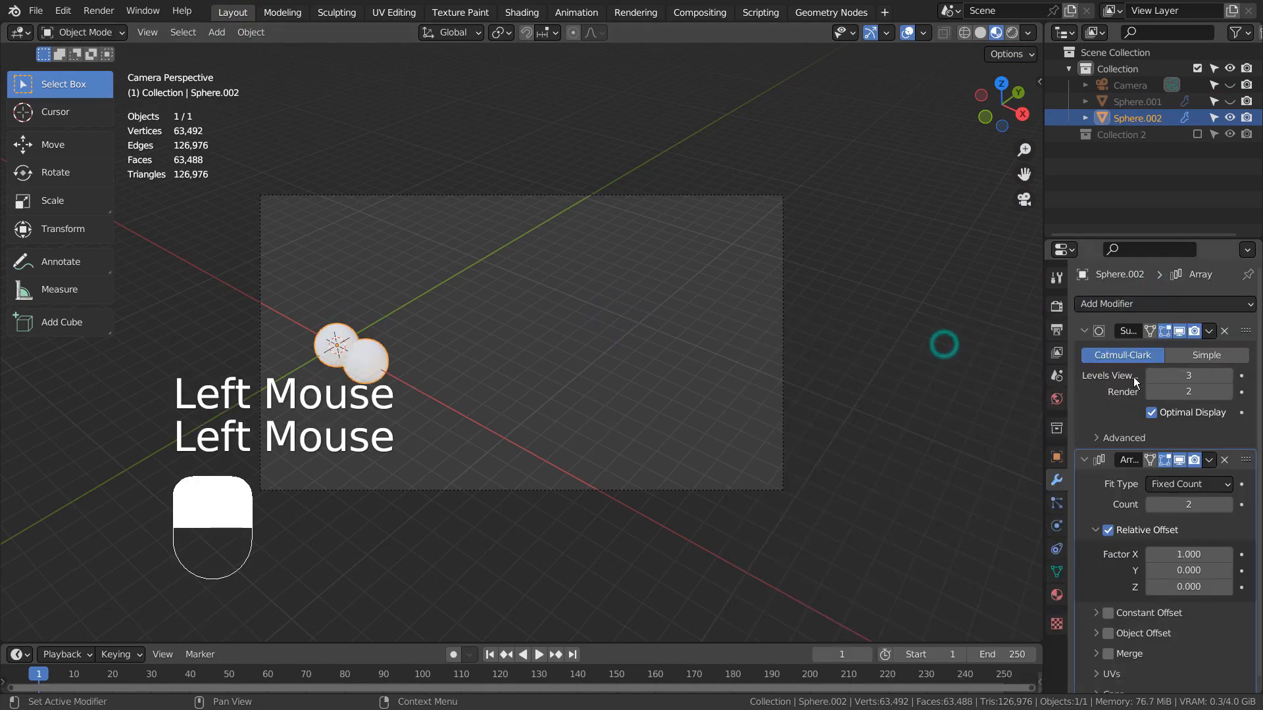
pyautogui.click(1187, 556)
pyautogui.write('1.5')
pyautogui.press('Return')
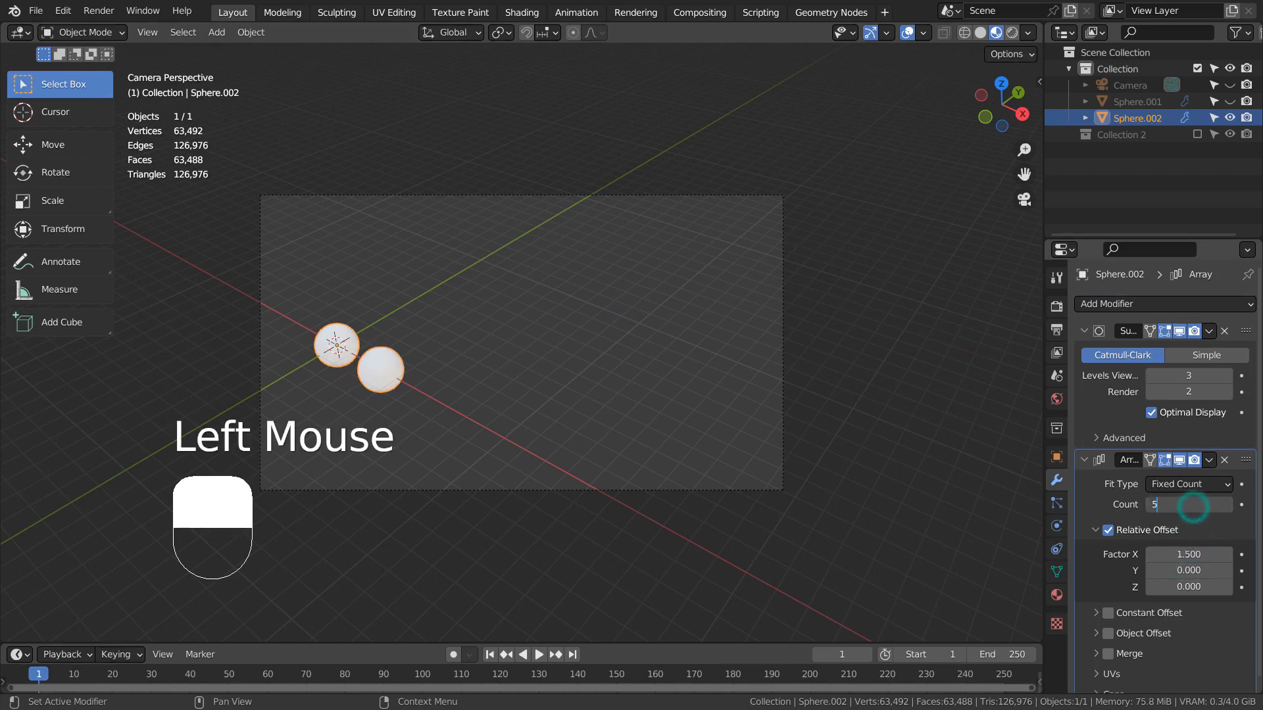
pyautogui.press('Return')
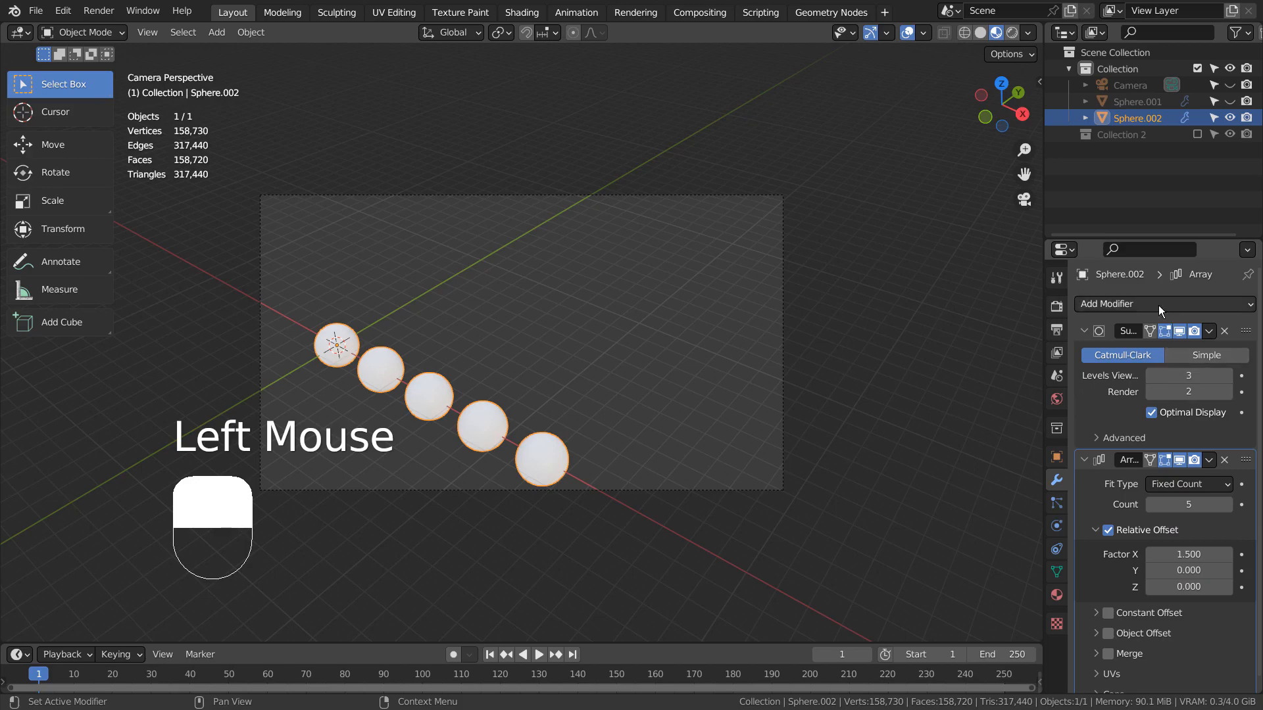
# Step: Reduce the sphere Array modifier's relative X offset to 1.24
pyautogui.keyDown('shift'); pyautogui.moveTo(1189, 554); pyautogui.dragTo(1187, 554); pyautogui.keyUp('shift')
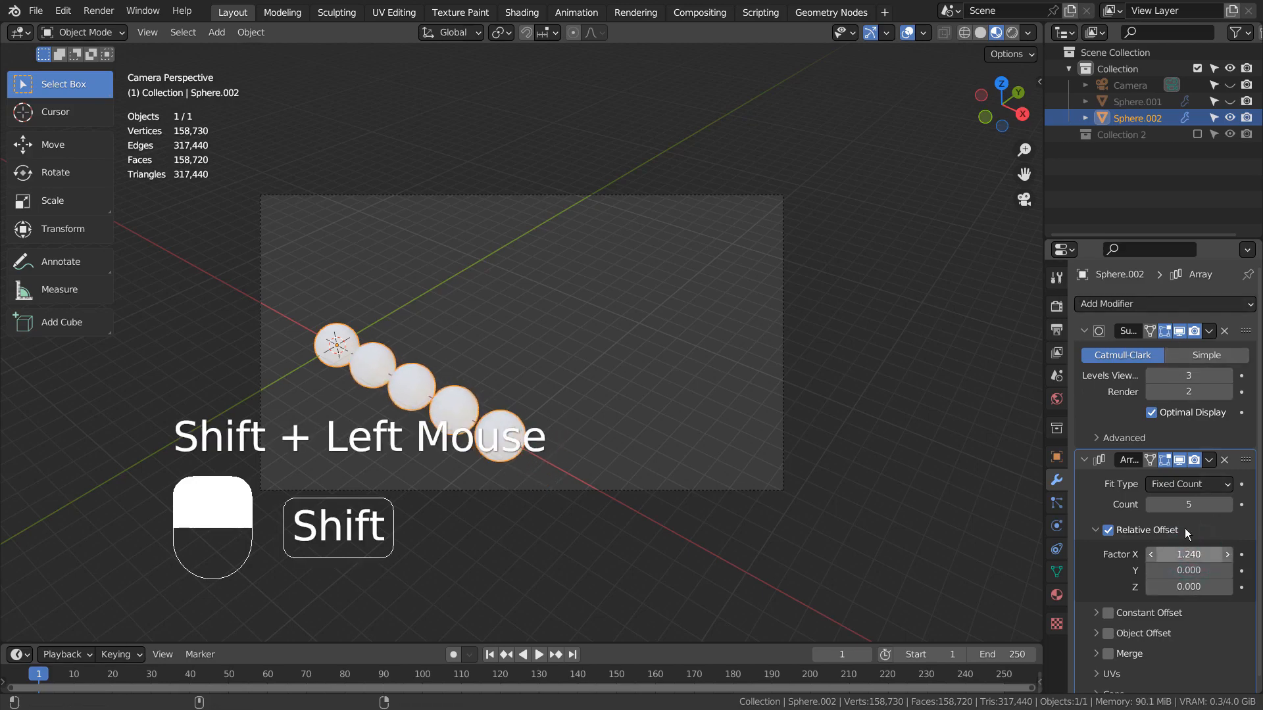
pyautogui.click(1143, 303)
pyautogui.click(980, 352)
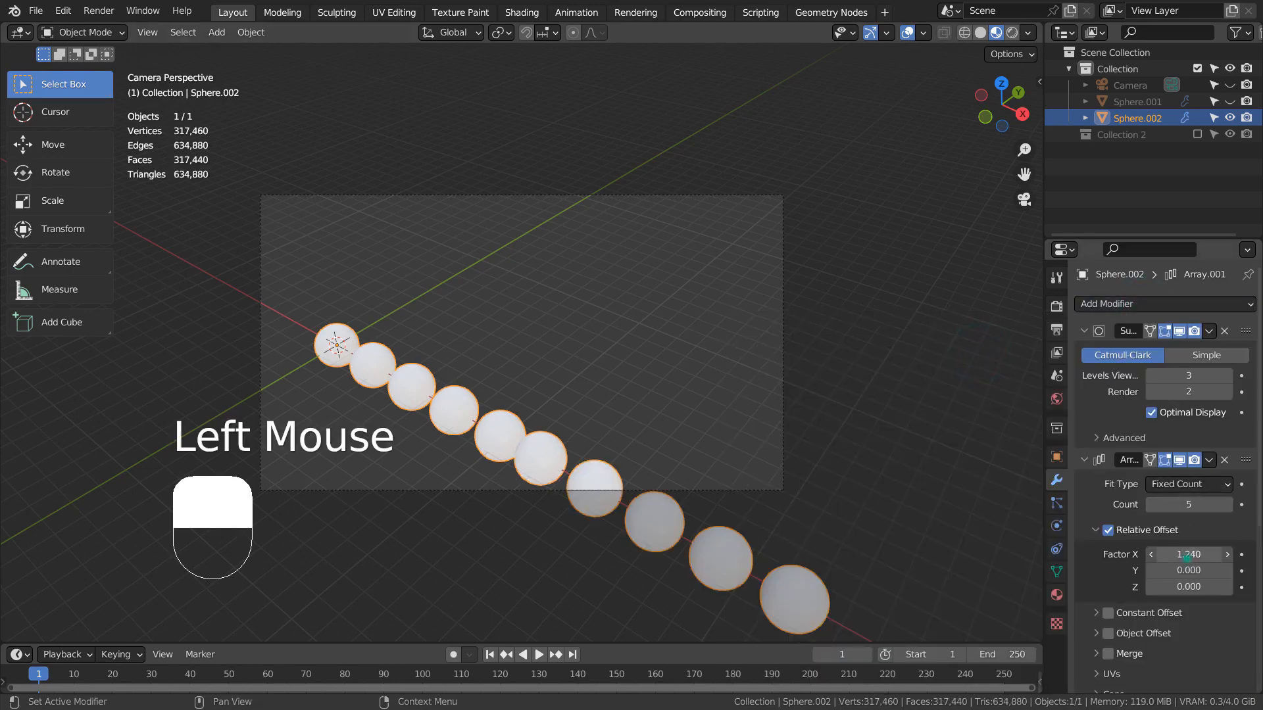
pyautogui.press('Tab')
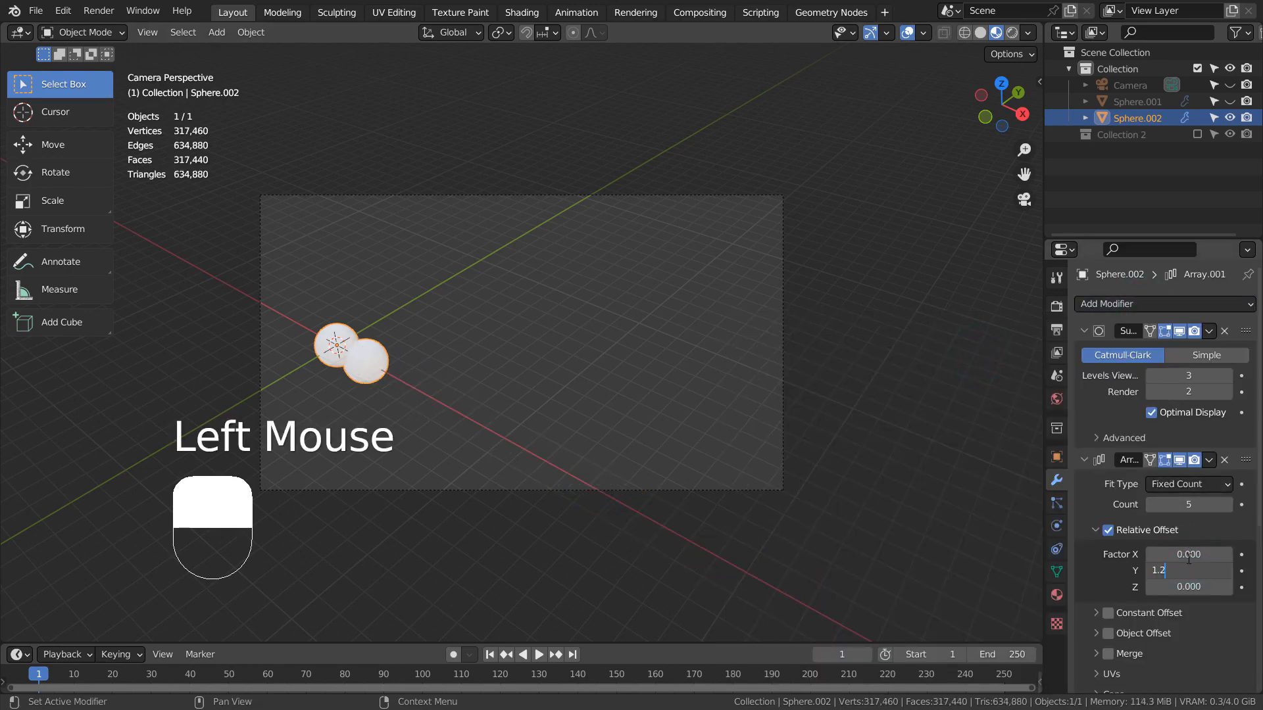
pyautogui.write('1.2')
pyautogui.press('Return')
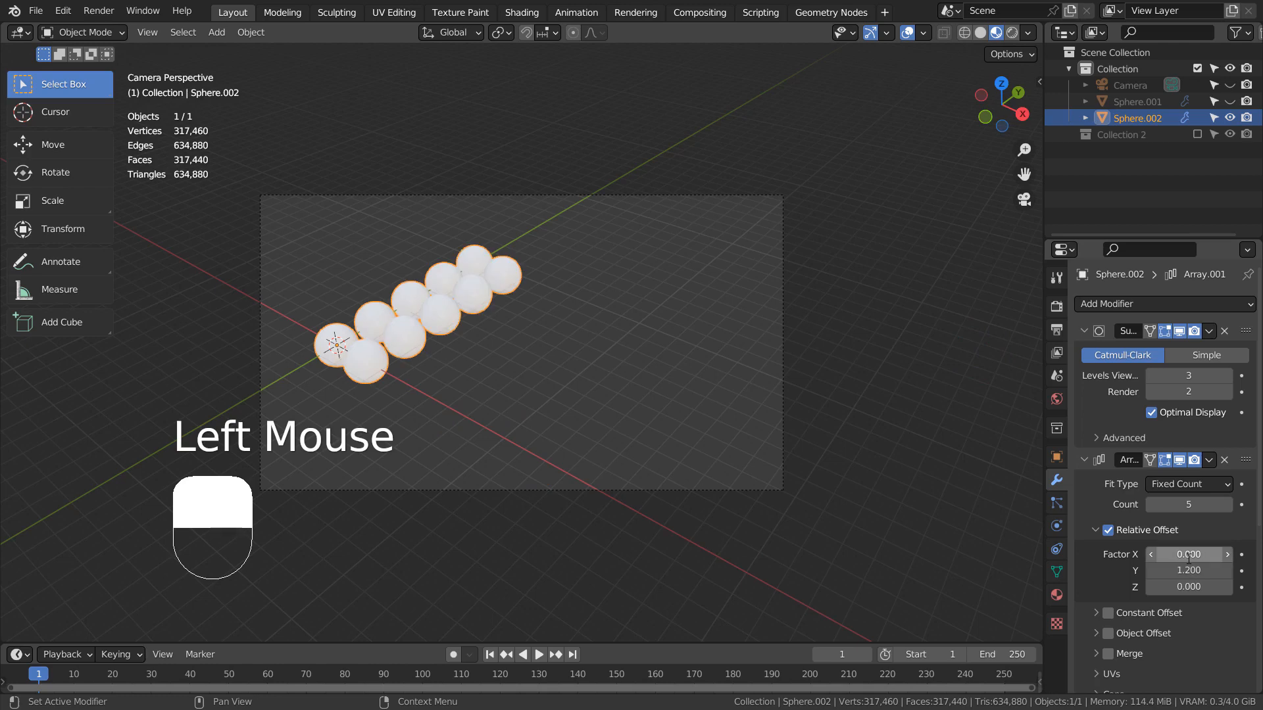
pyautogui.click(1227, 504)
pyautogui.click(1227, 505)
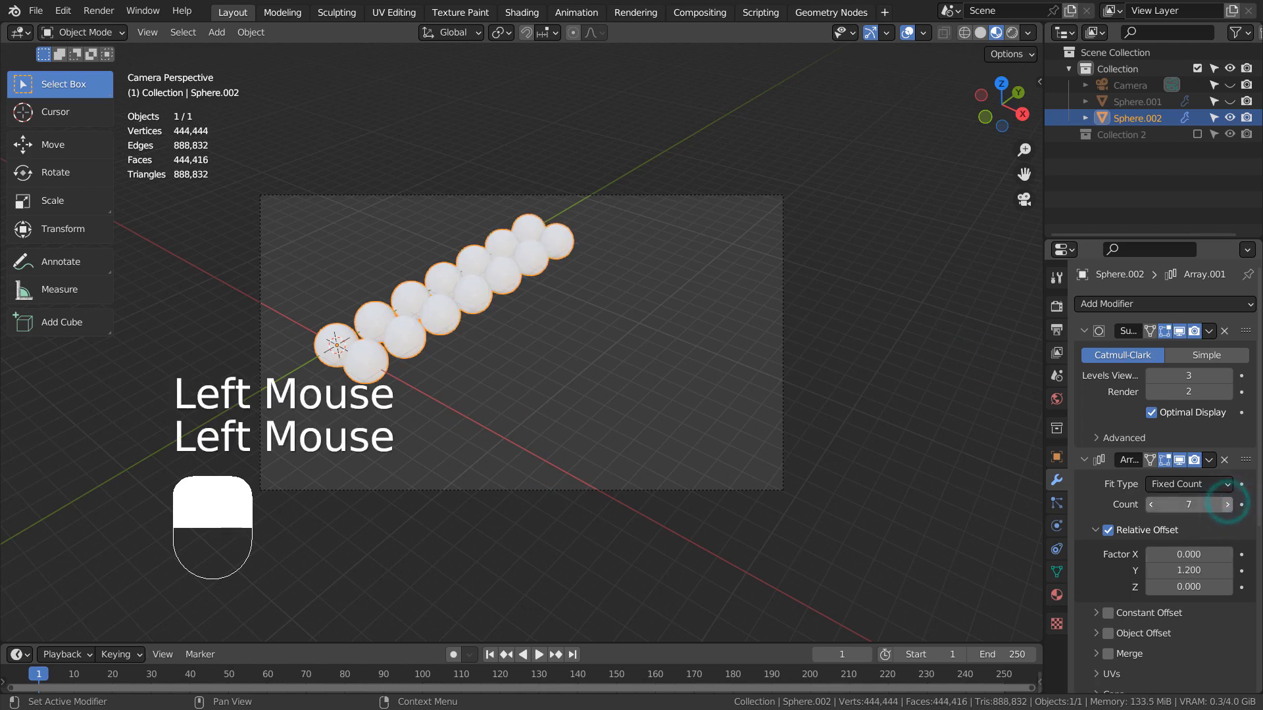
pyautogui.hotkey('ctrl', 'z')
pyautogui.hotkey('ctrl', 'z')
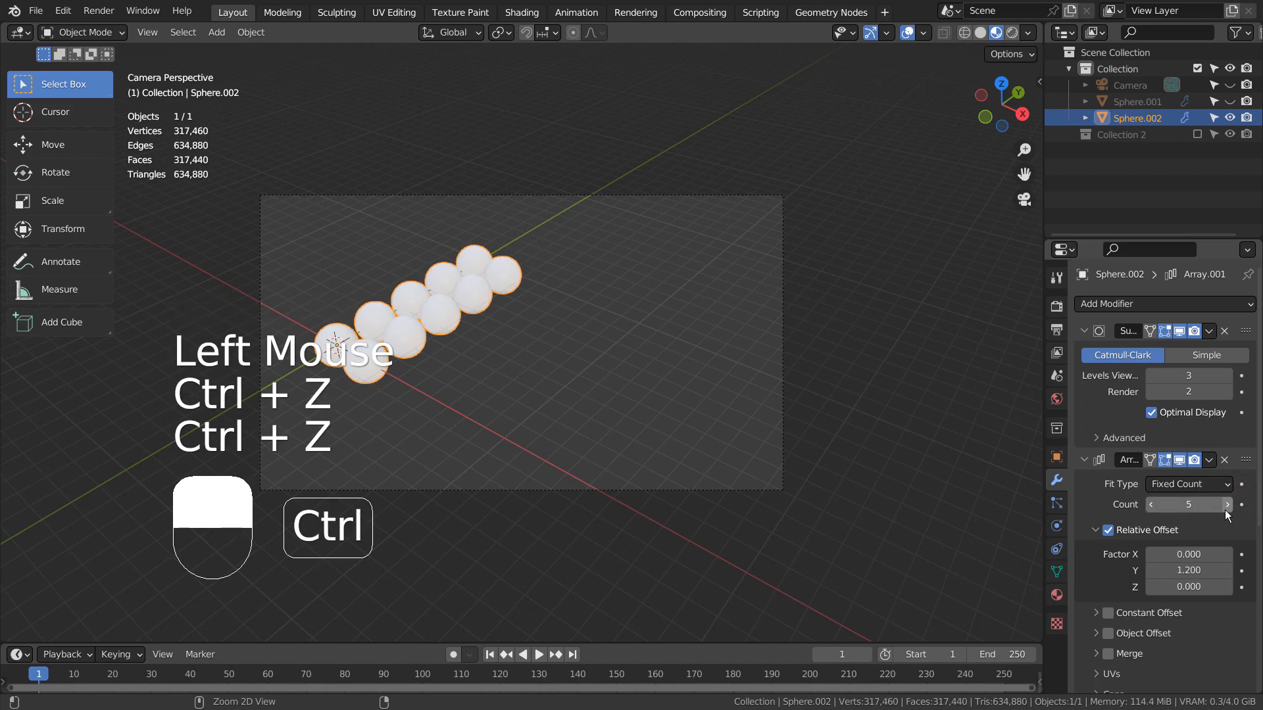
pyautogui.hotkey('ctrl', 'z')
pyautogui.hotkey('ctrl', 'z')
pyautogui.hotkey('ctrl', 'z')
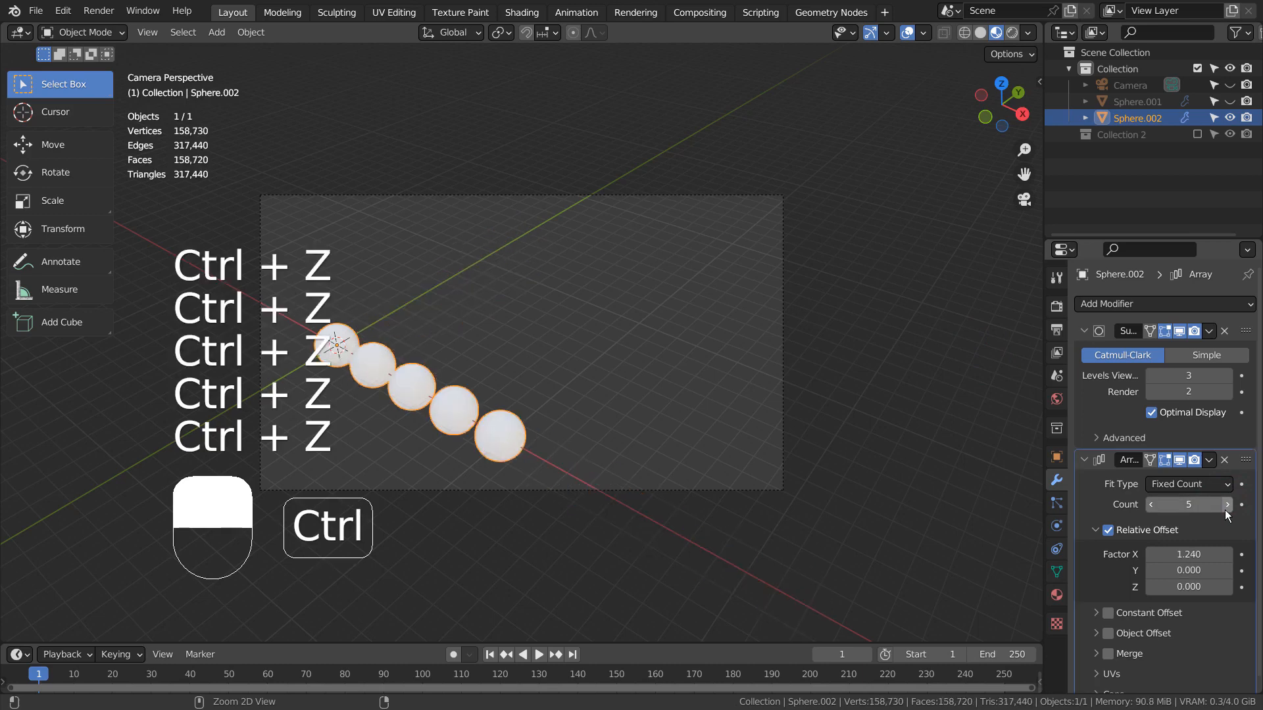
# Step: Add a second Array modifier to the sphere with a relative offset of 0 in X and 1.2 in Y
pyautogui.scroll(-3, 1214, 531)
pyautogui.scroll(3, 1213, 532)
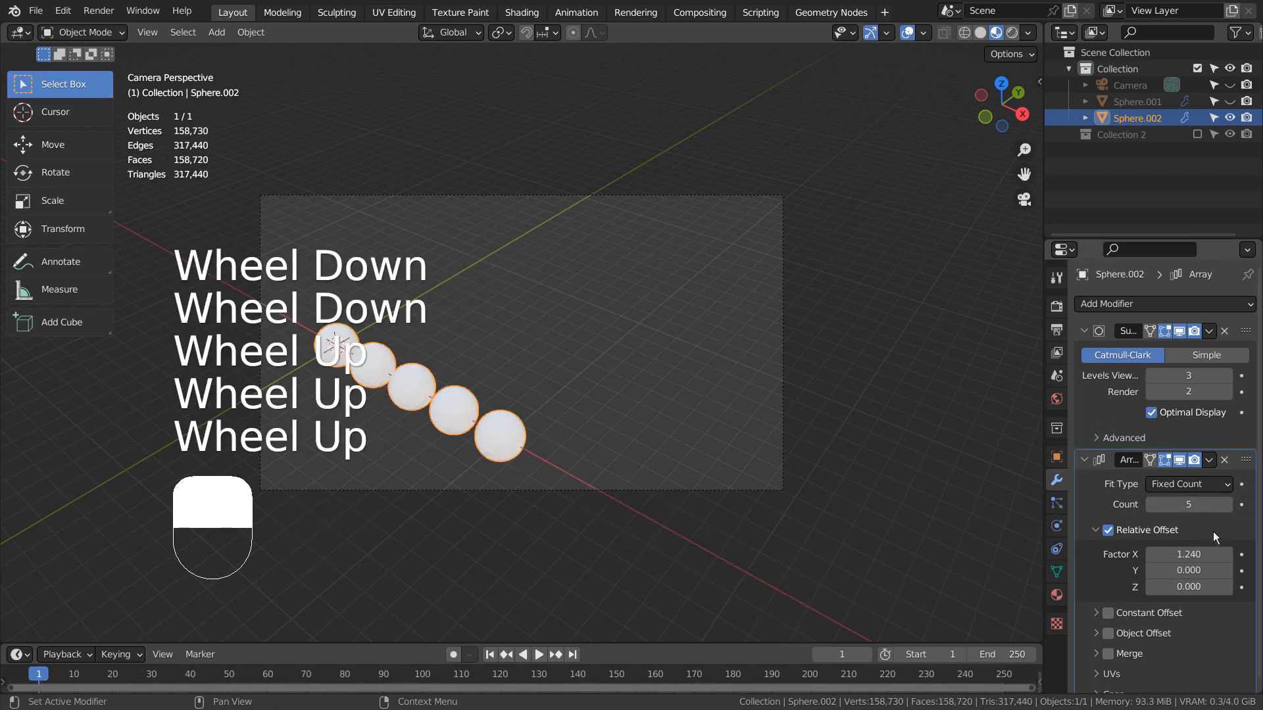
pyautogui.scroll(-4, 1204, 510)
pyautogui.click(1167, 292)
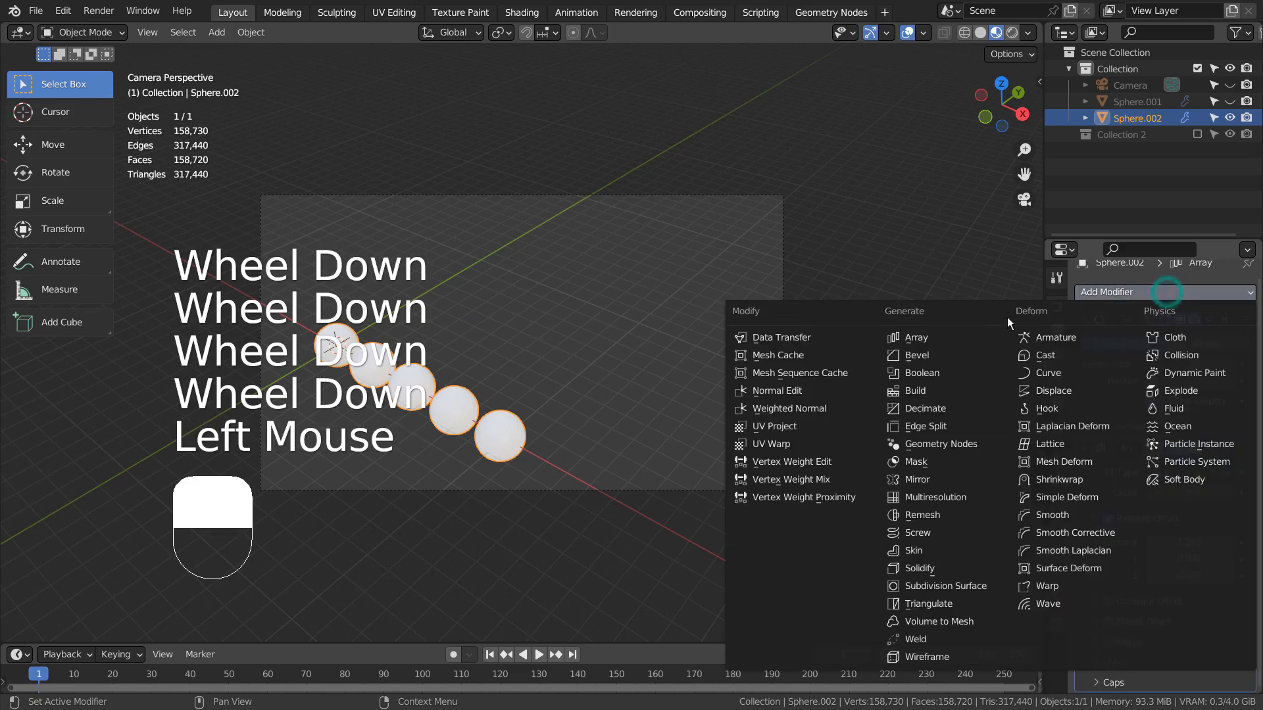
pyautogui.click(950, 331)
pyautogui.scroll(-5, 1221, 490)
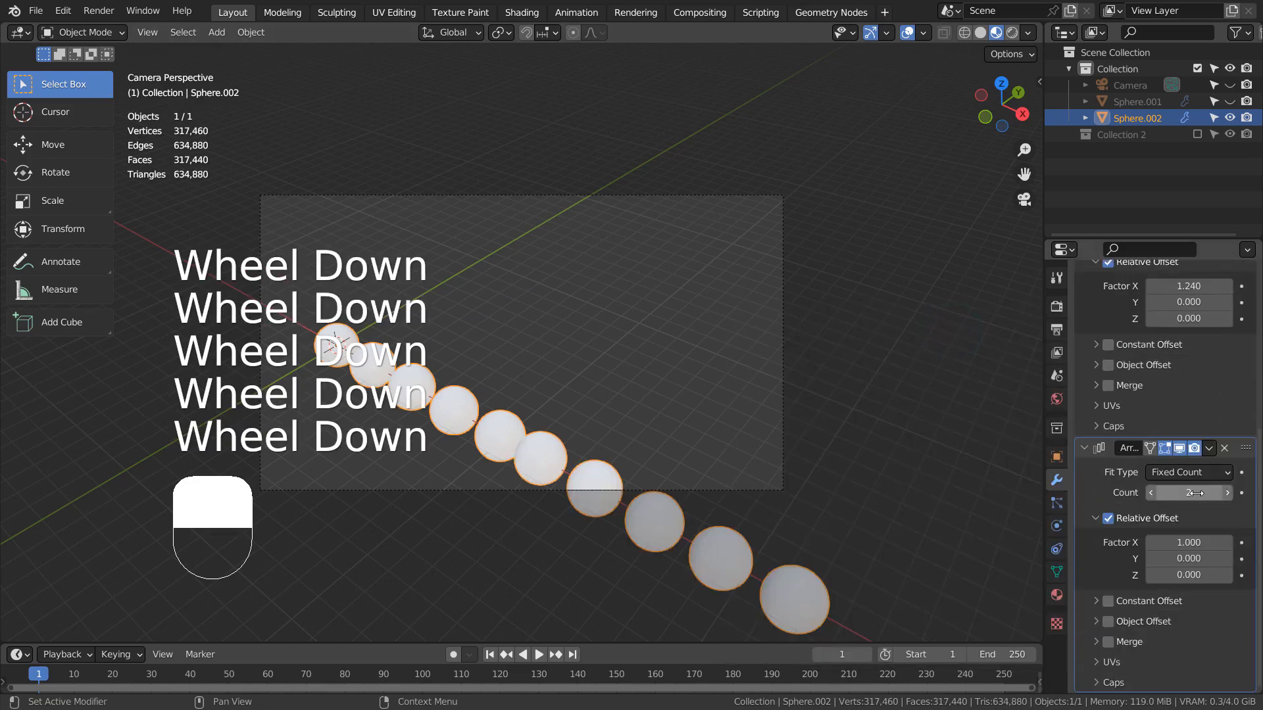
pyautogui.click(1193, 541)
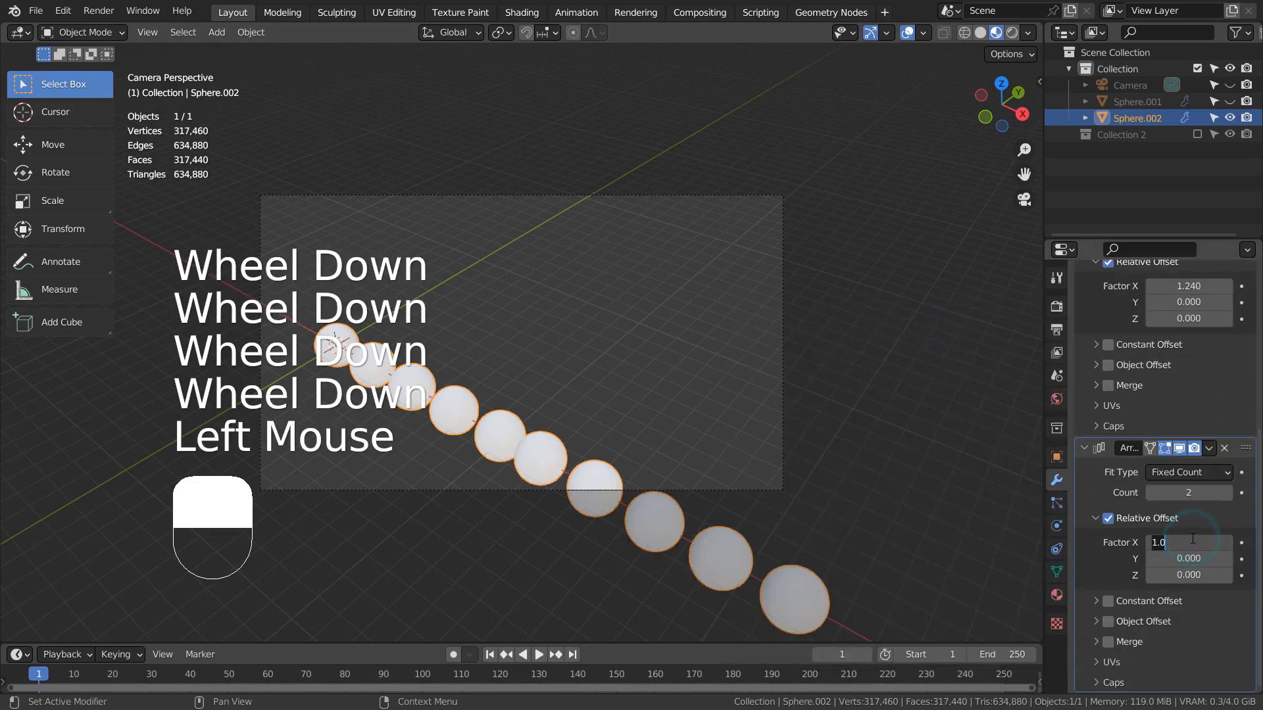
pyautogui.write('0')
pyautogui.press('Tab')
pyautogui.write('1.2')
pyautogui.press('Return')
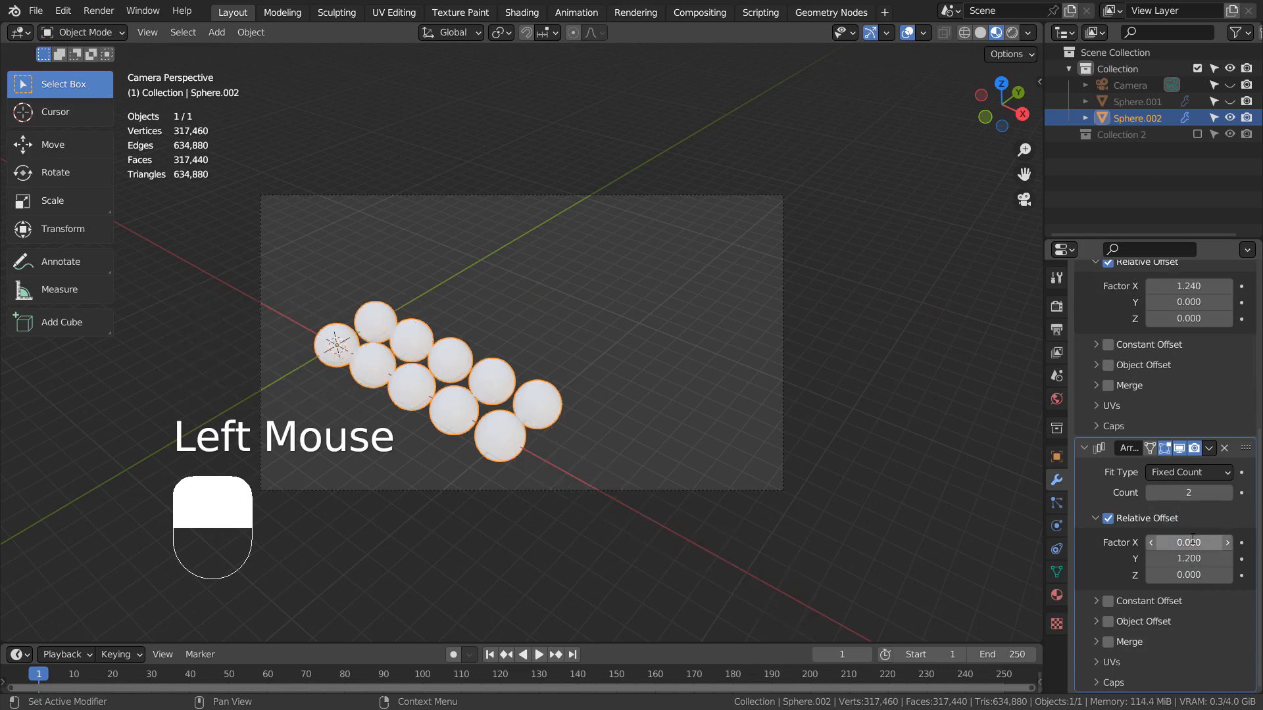
# Step: Set the second Array's count to 5 and widen its relative Y offset to 1.56
pyautogui.click(1224, 492)
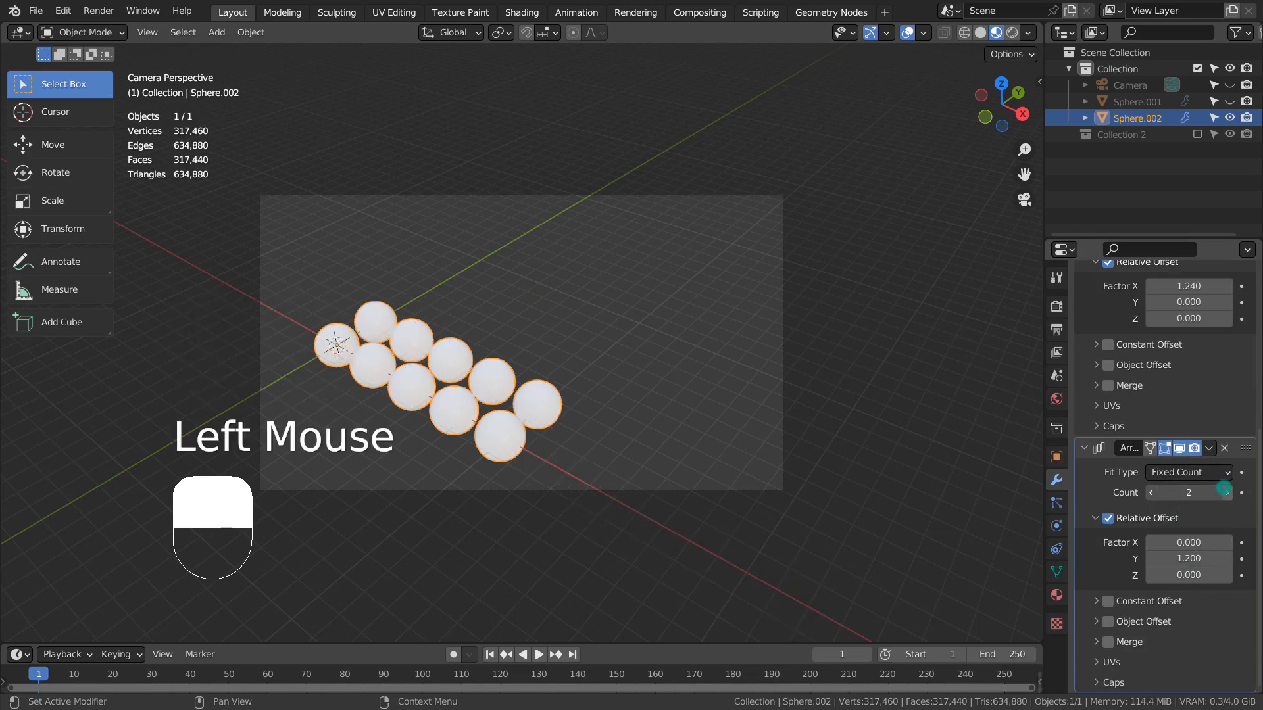
pyautogui.click(1224, 492)
pyautogui.click(1224, 492)
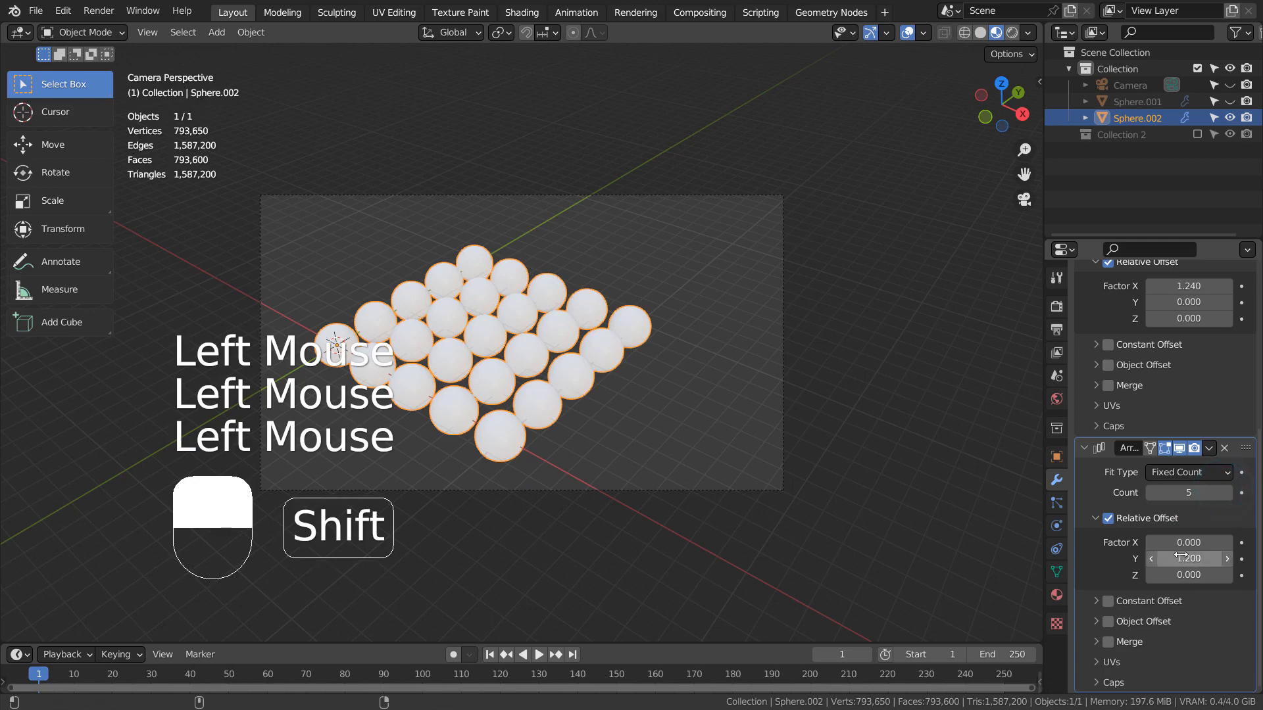
pyautogui.keyDown('shift'); pyautogui.moveTo(1184, 558); pyautogui.dragTo(1224, 559); pyautogui.keyUp('shift')
# Step: Add a plane and scale it up twice, the second time by about 4.54, so it fills the camera view
pyautogui.click(684, 204)
pyautogui.hotkey('shift', 'a')
pyautogui.moveTo(680, 195)
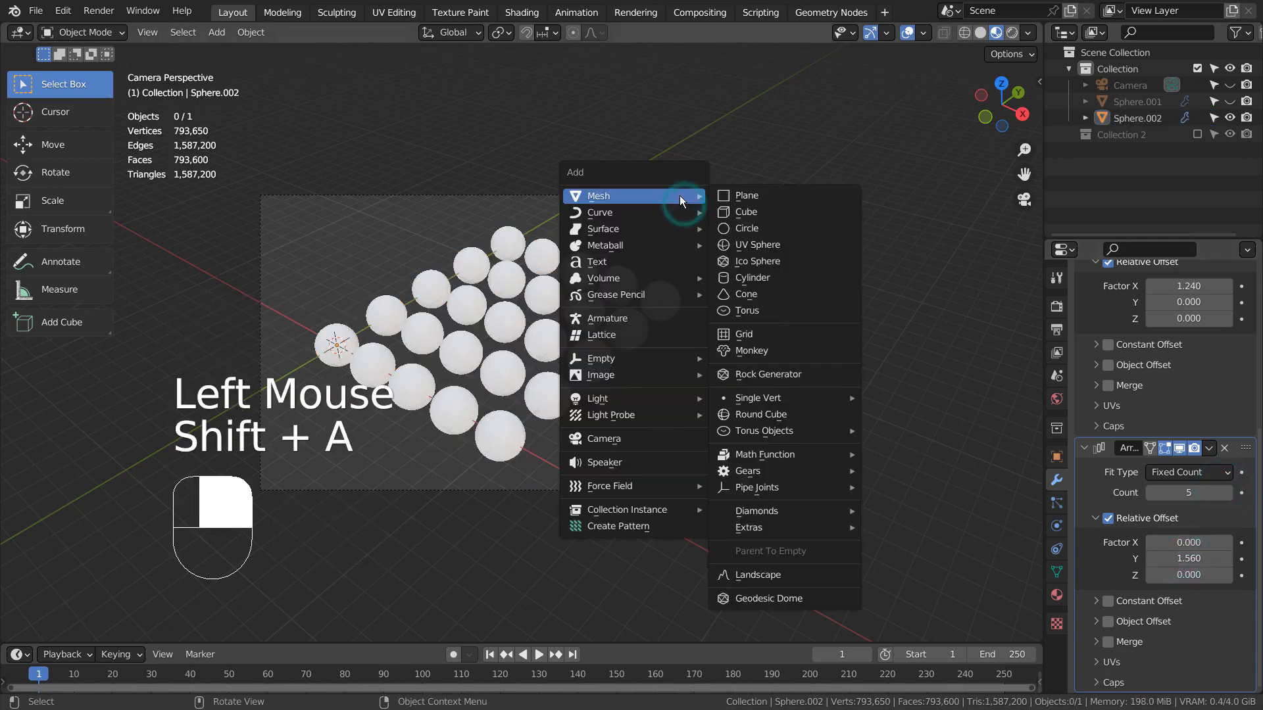
pyautogui.click(740, 193)
pyautogui.press('s')
pyautogui.click(697, 551)
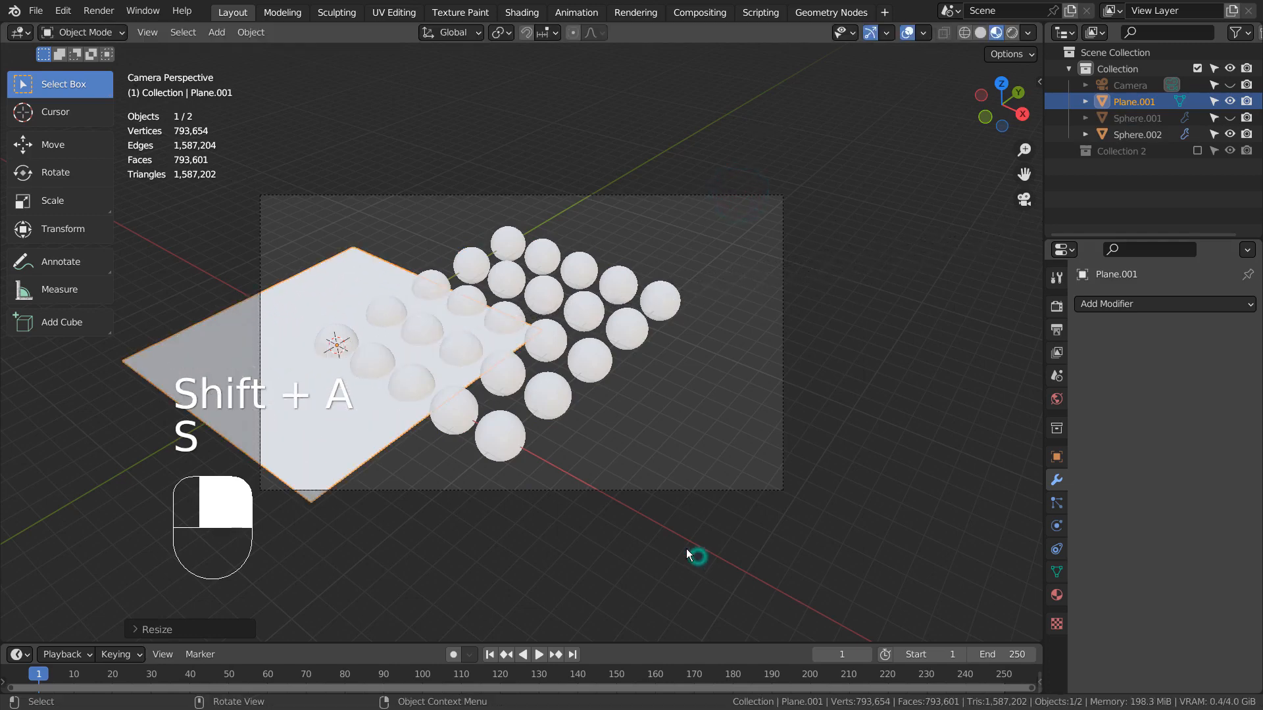
pyautogui.press('s')
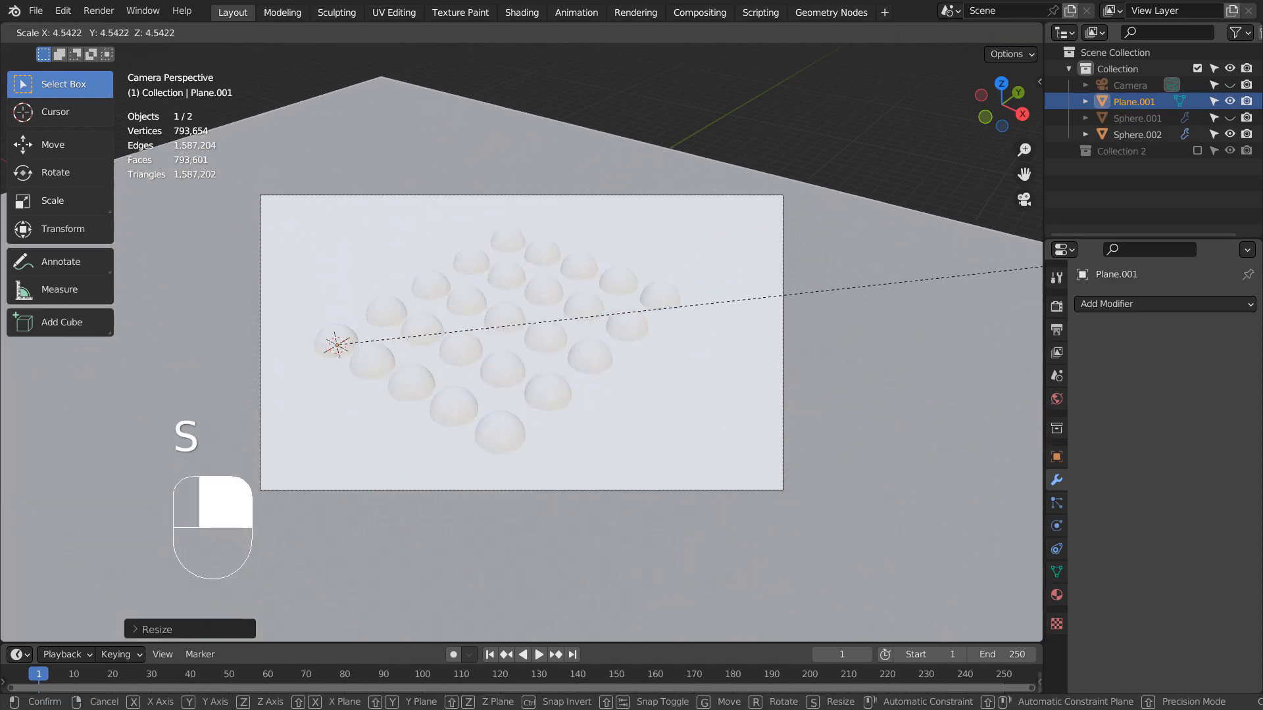
pyautogui.click(83, 141)
# Step: In front view, lower the plane to the undersides of the spheres and return to the camera view
pyautogui.press('KP_1')
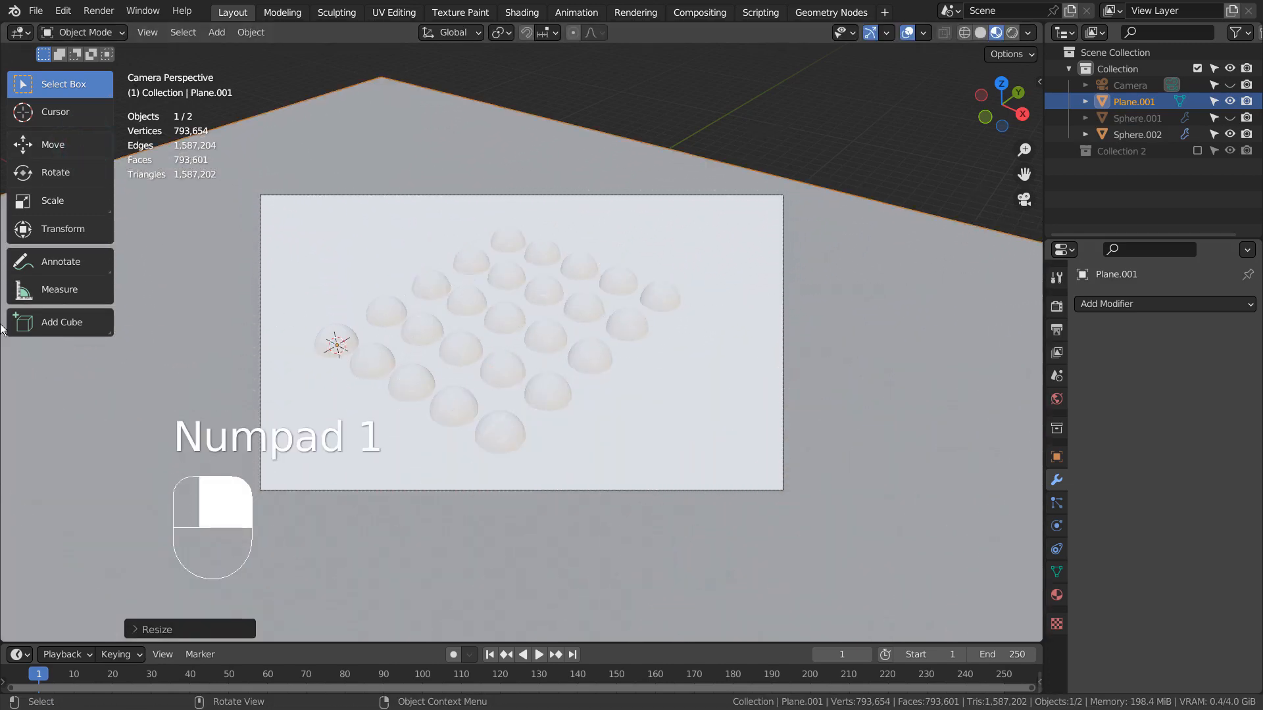
pyautogui.click(696, 287)
pyautogui.press('KP_1')
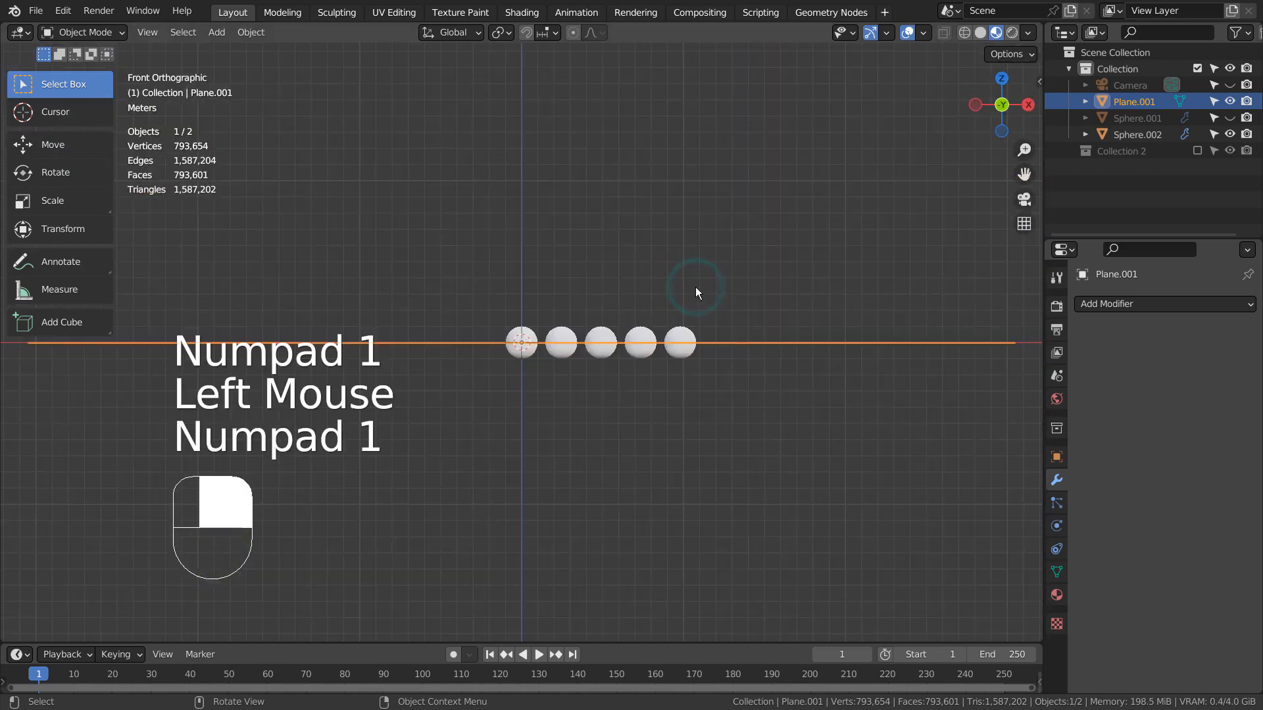
pyautogui.press('g')
pyautogui.click(696, 300)
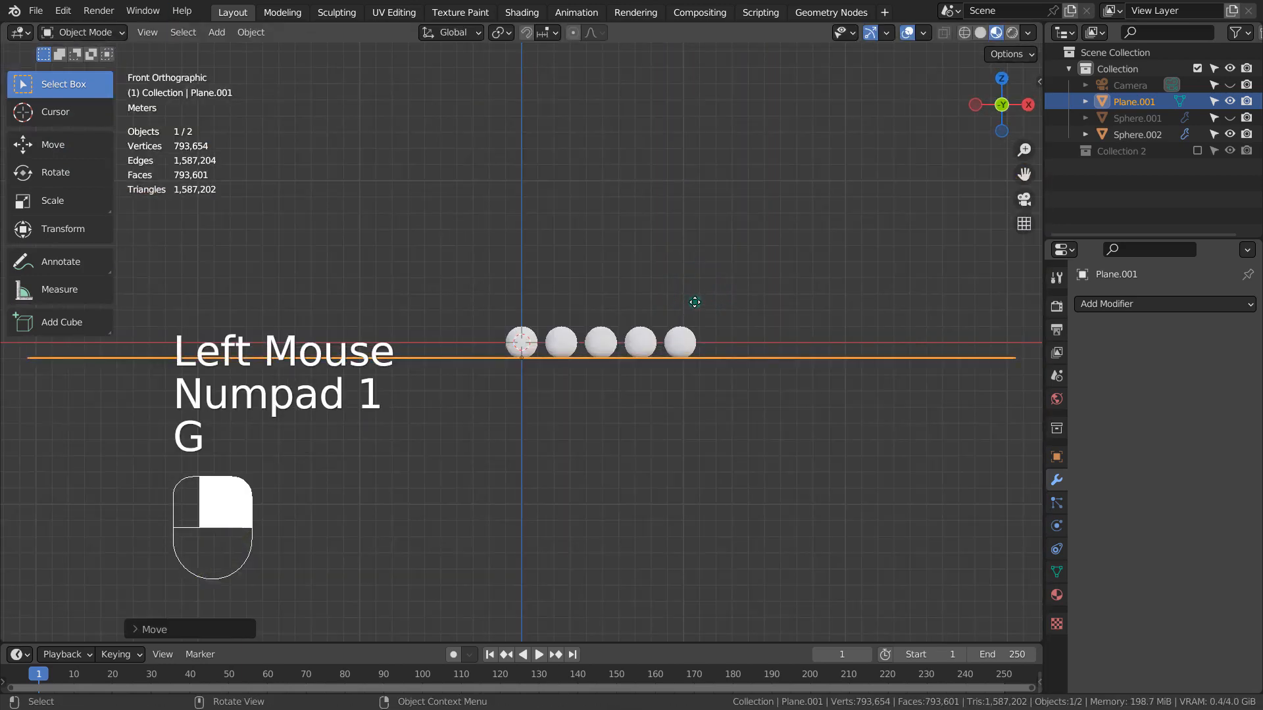
pyautogui.moveTo(696, 299); pyautogui.dragTo(661, 364, button='middle')
pyautogui.press('KP_0')
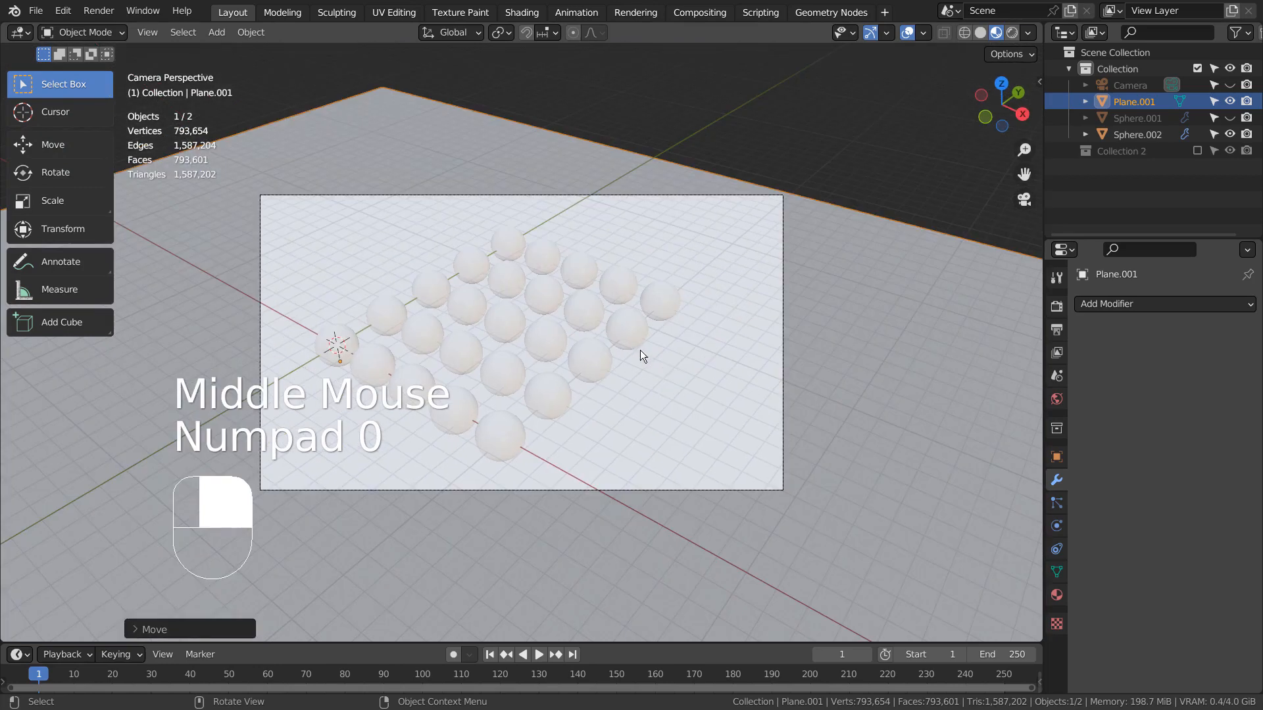
# Step: Assign the existing Material.002 to the plane and review its surface settings
pyautogui.click(713, 364)
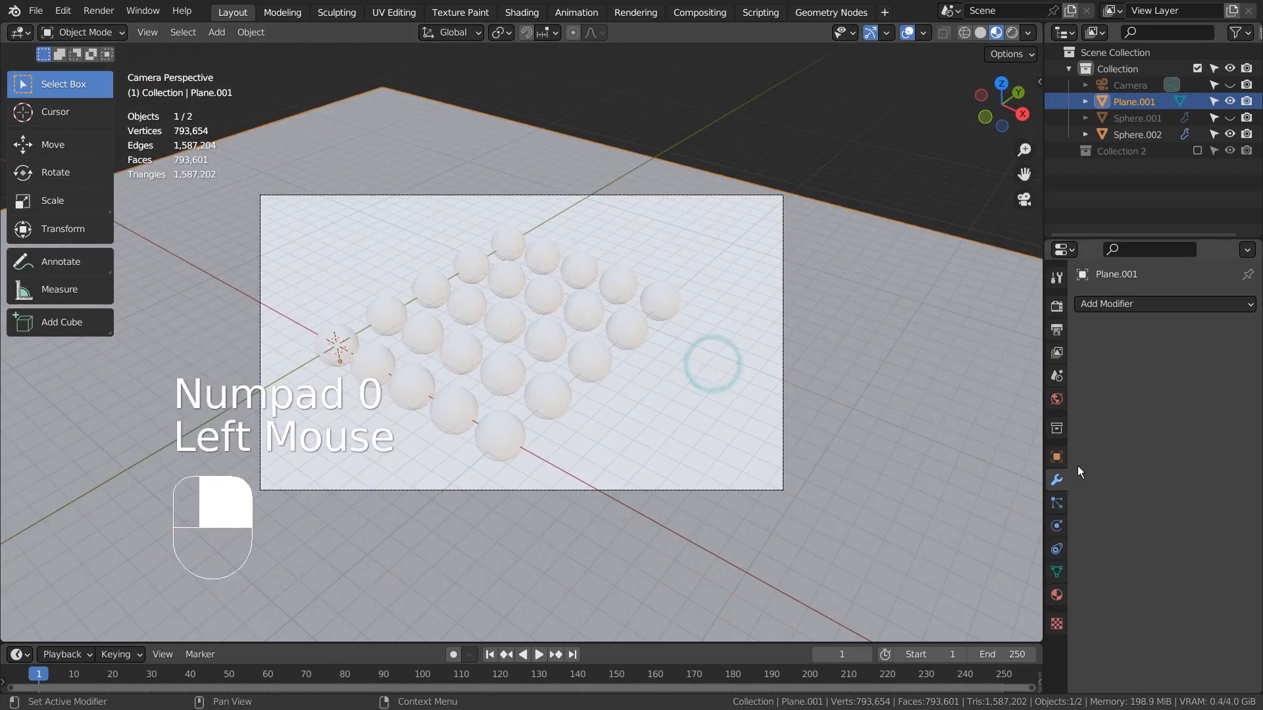
pyautogui.click(1057, 594)
pyautogui.click(1086, 371)
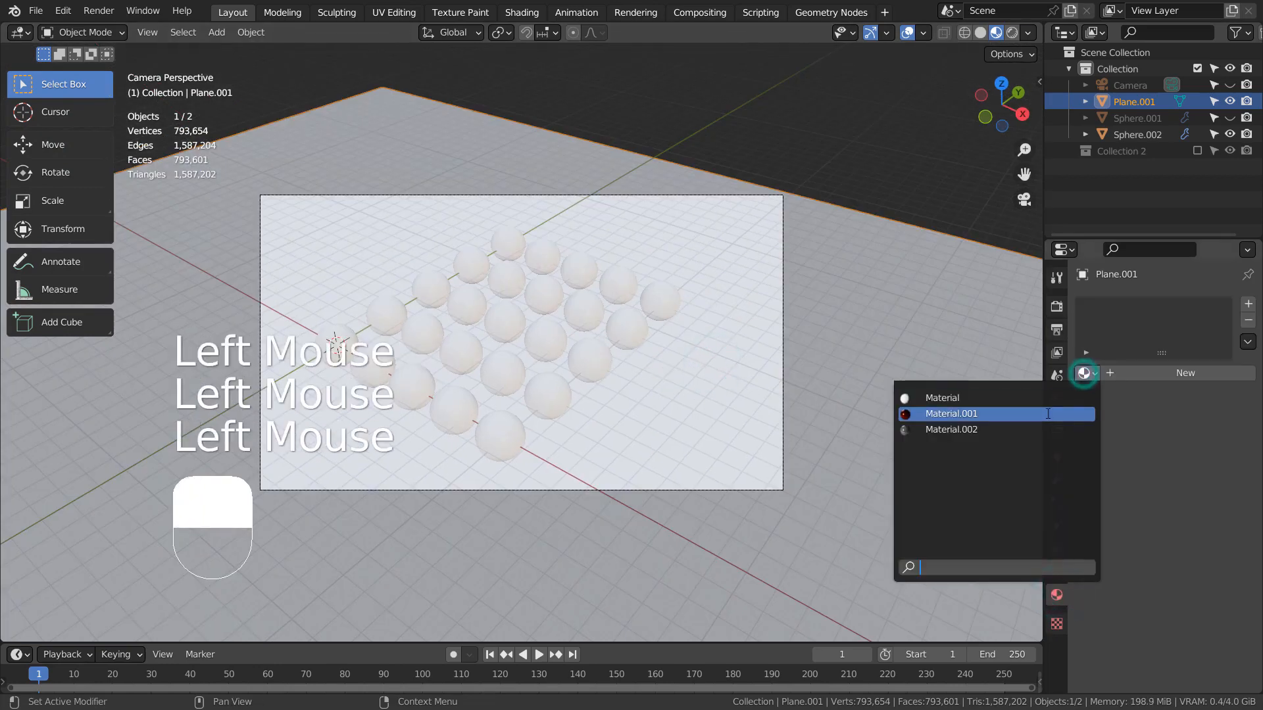
pyautogui.click(1035, 430)
pyautogui.hotkey('ctrl', 'space')
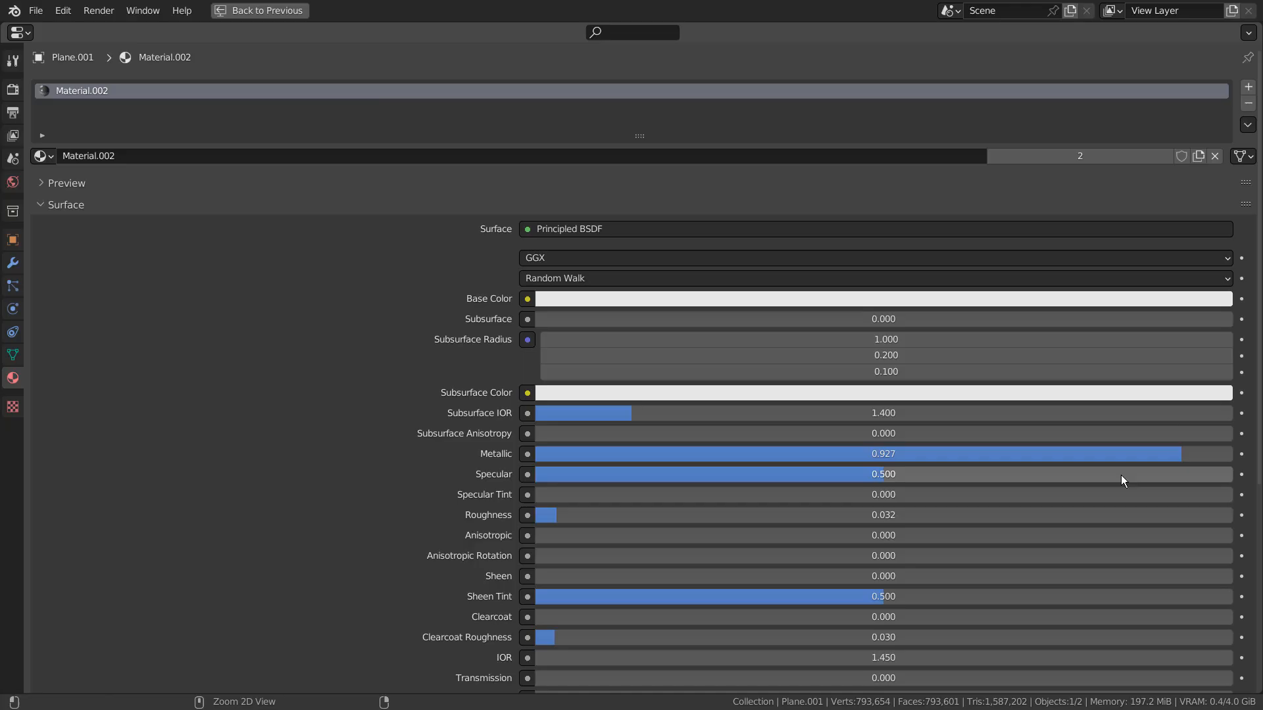
pyautogui.scroll(-5, 1092, 477)
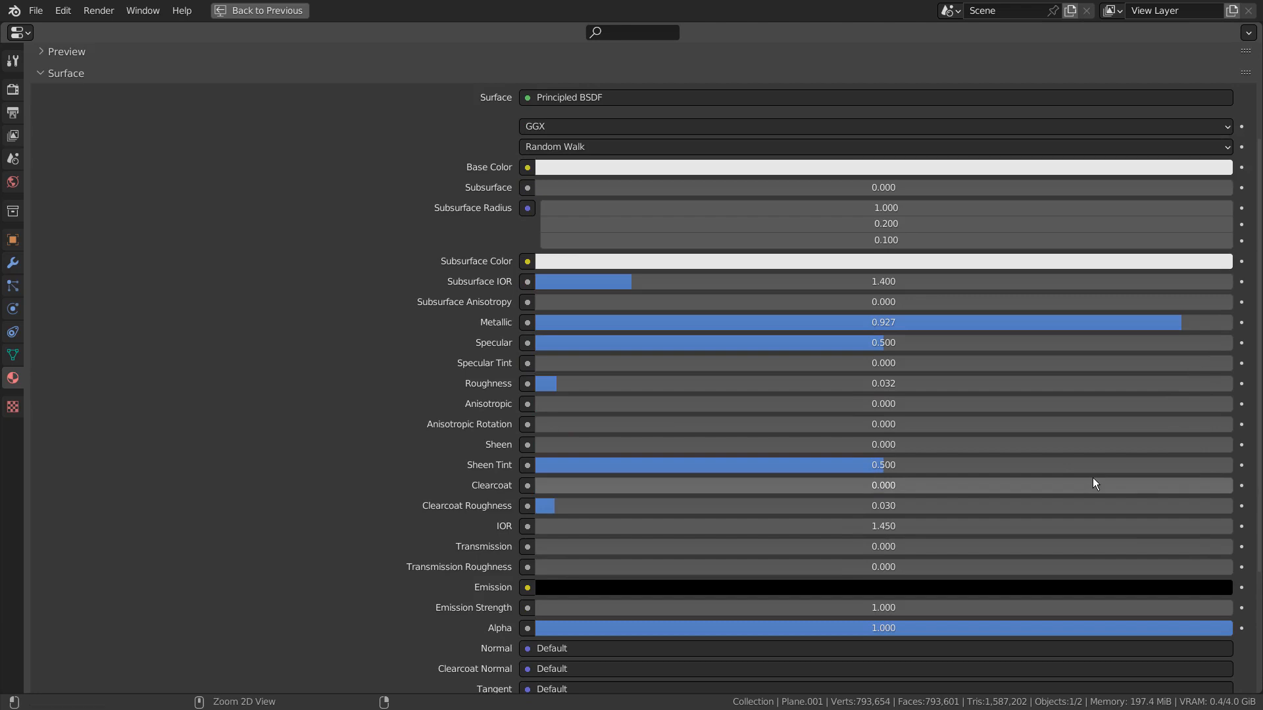
pyautogui.hotkey('ctrl', 'space')
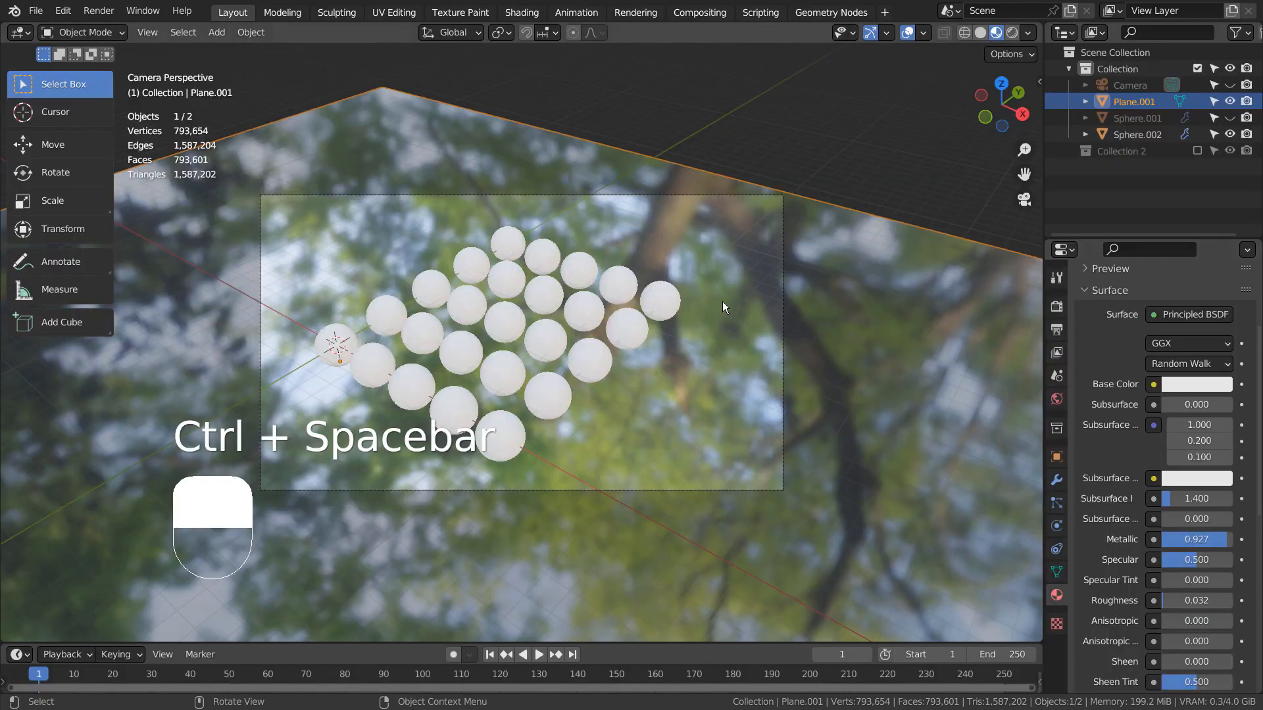
# Step: Select the sphere grid and assign the existing Material.001 to it
pyautogui.click(684, 297)
pyautogui.click(663, 296)
pyautogui.click(1086, 373)
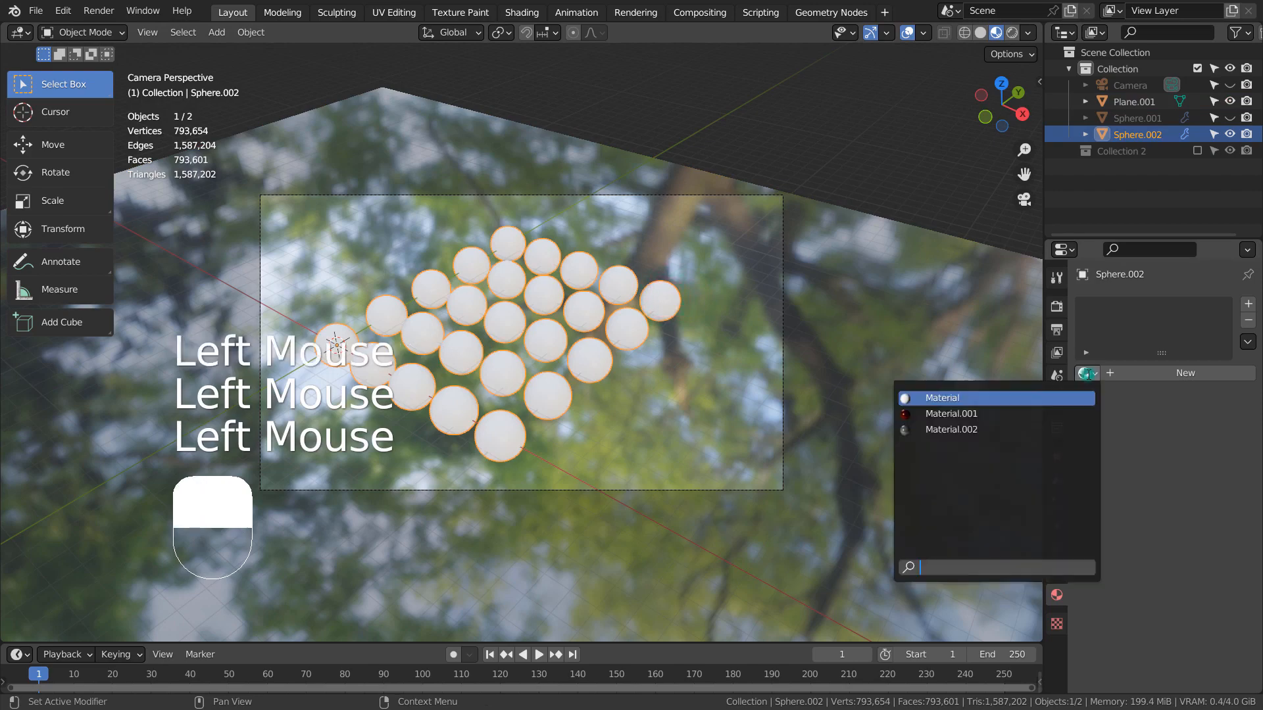
pyautogui.click(1005, 409)
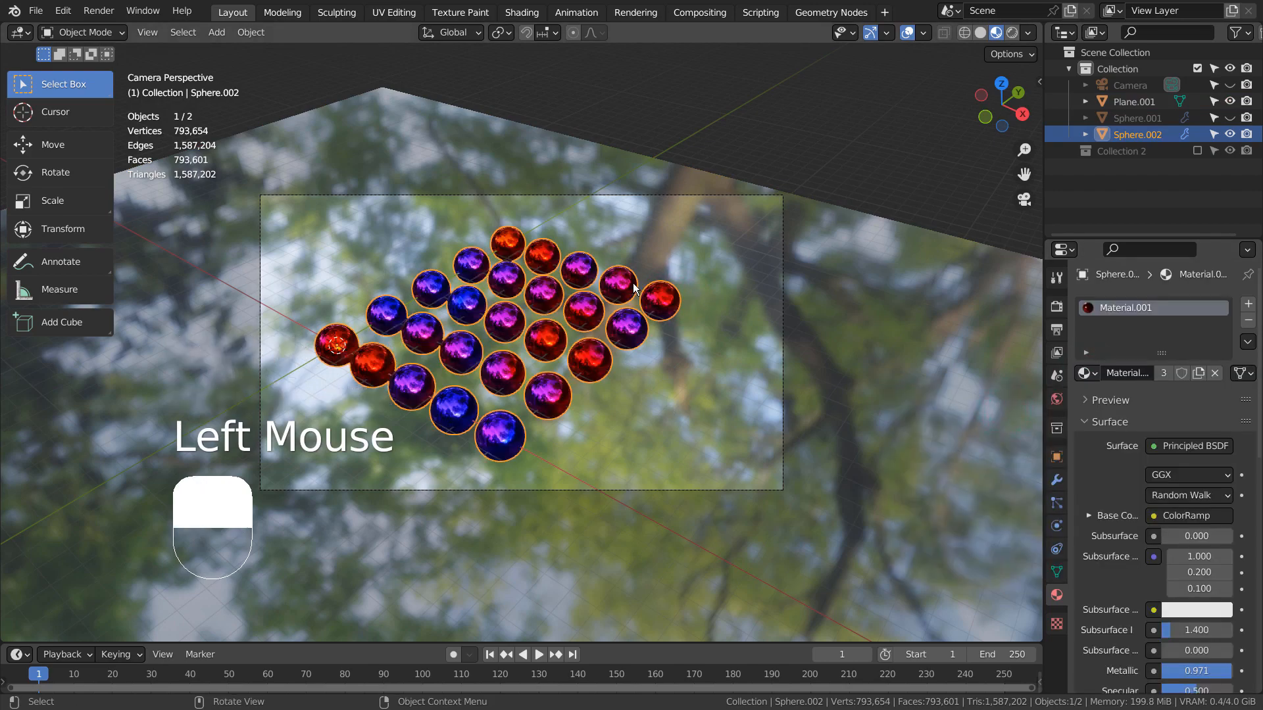
# Step: Open the Shading workspace and check the sphere grid from the camera in rendered shading before returning to material preview
pyautogui.click(522, 12)
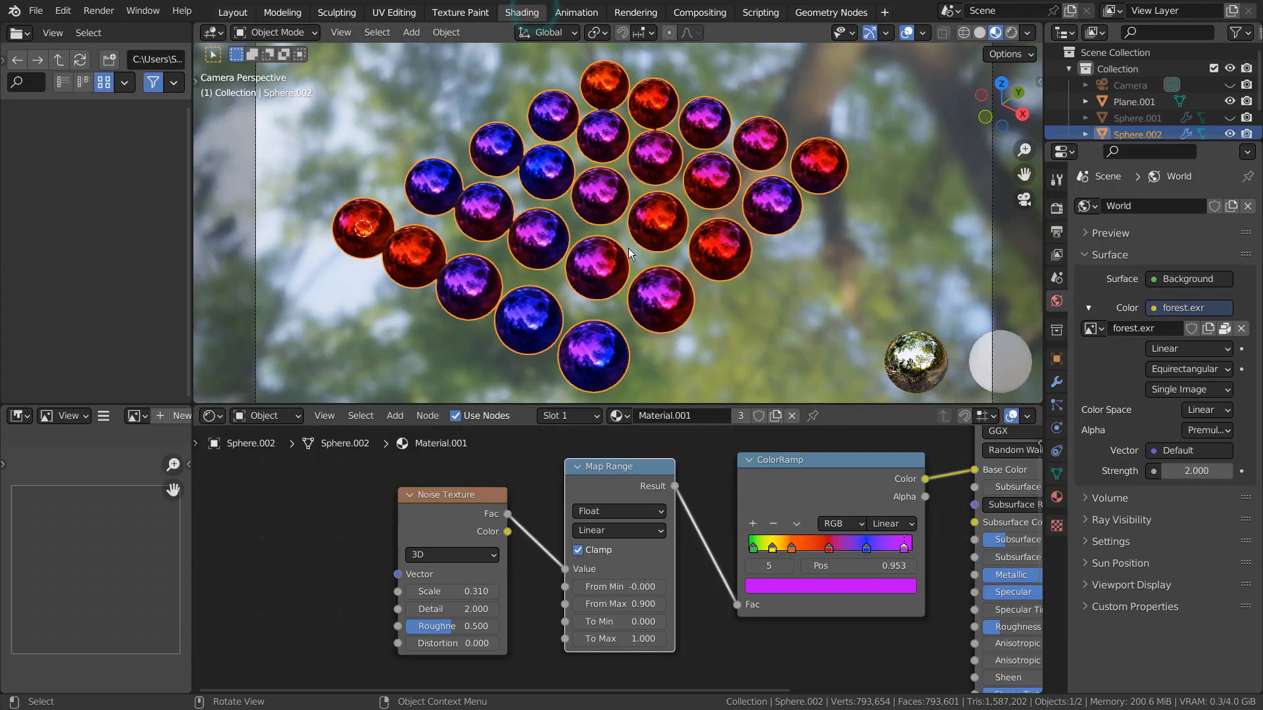
pyautogui.scroll(2, 629, 247)
pyautogui.moveTo(629, 247); pyautogui.dragTo(639, 257, button='middle')
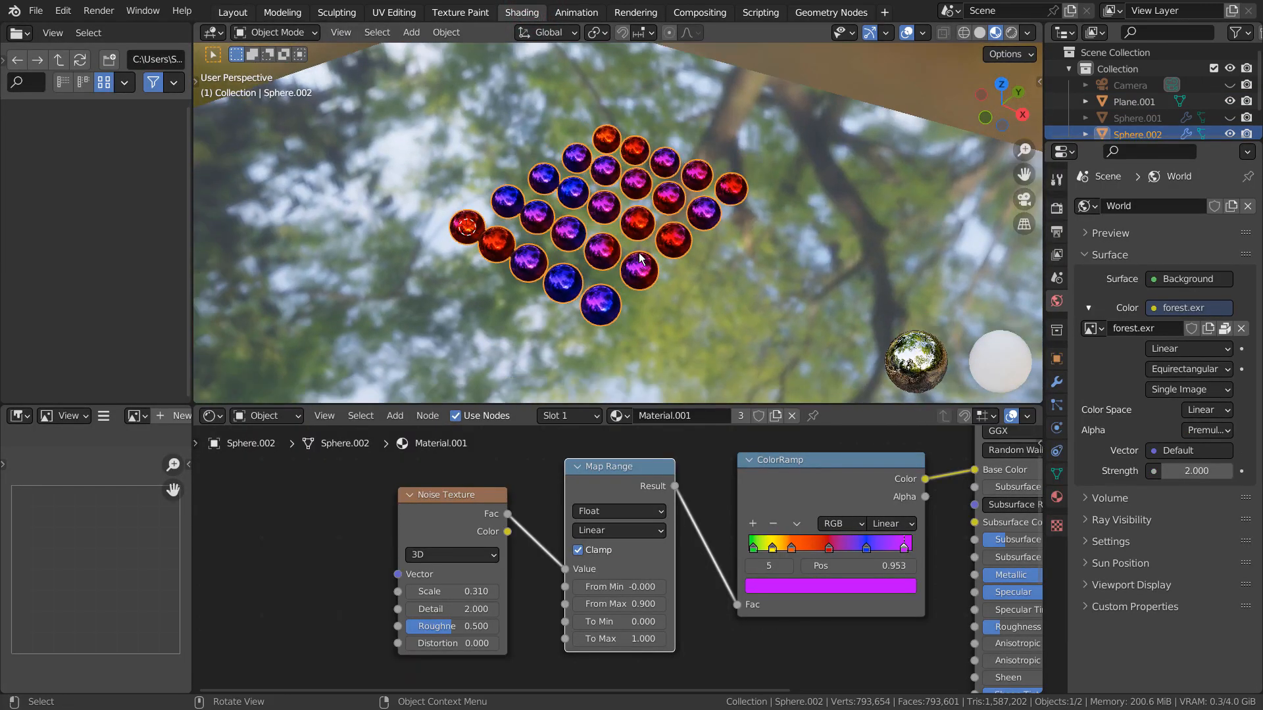
pyautogui.press('KP_0')
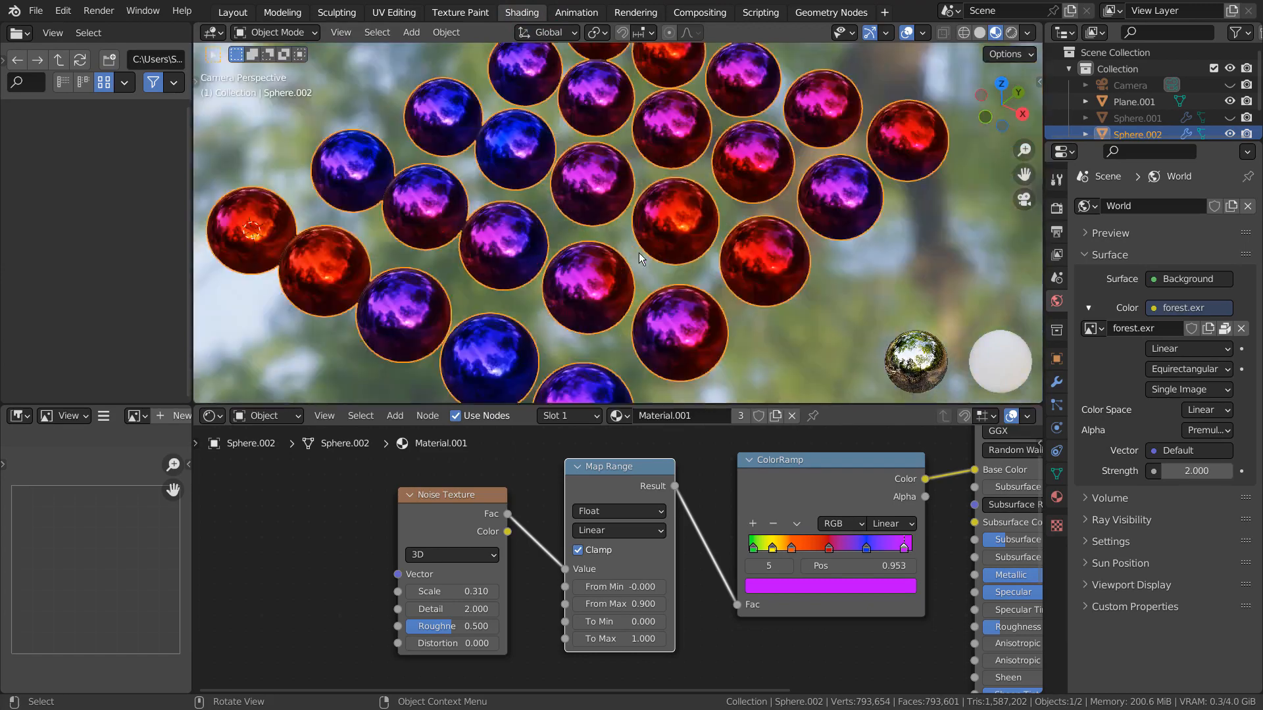
pyautogui.click(1011, 33)
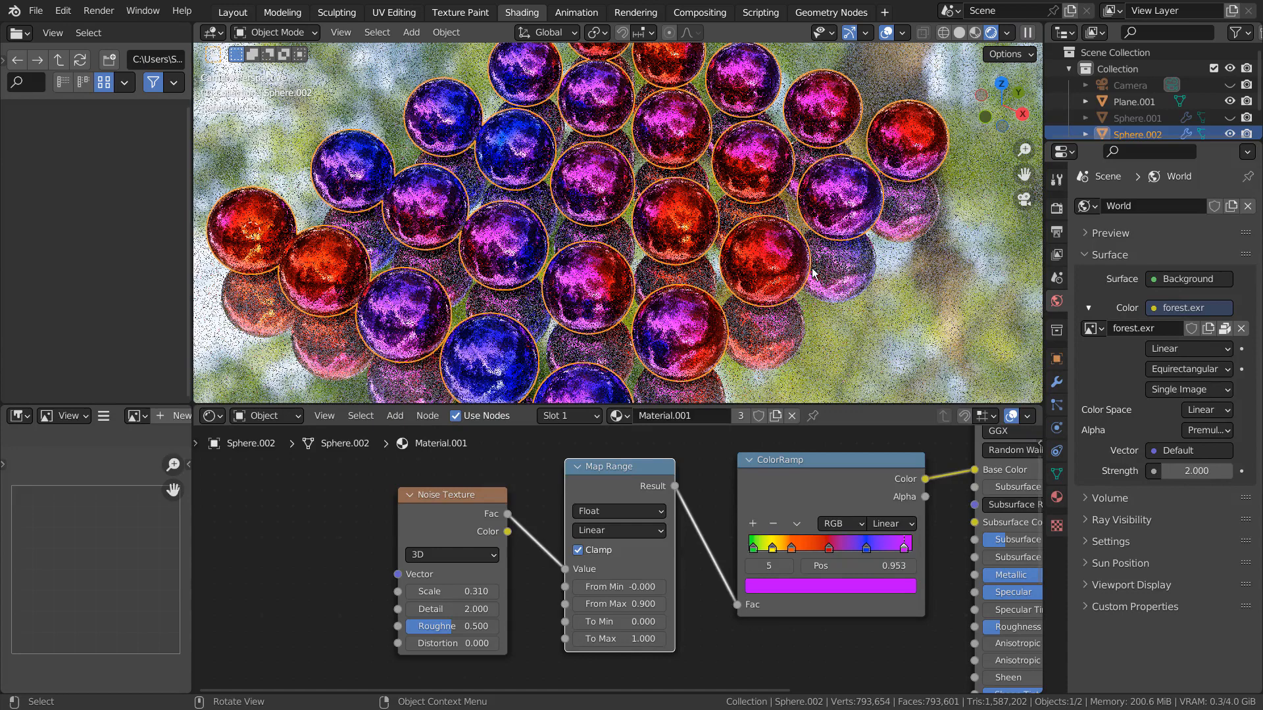
pyautogui.scroll(-2, 811, 268)
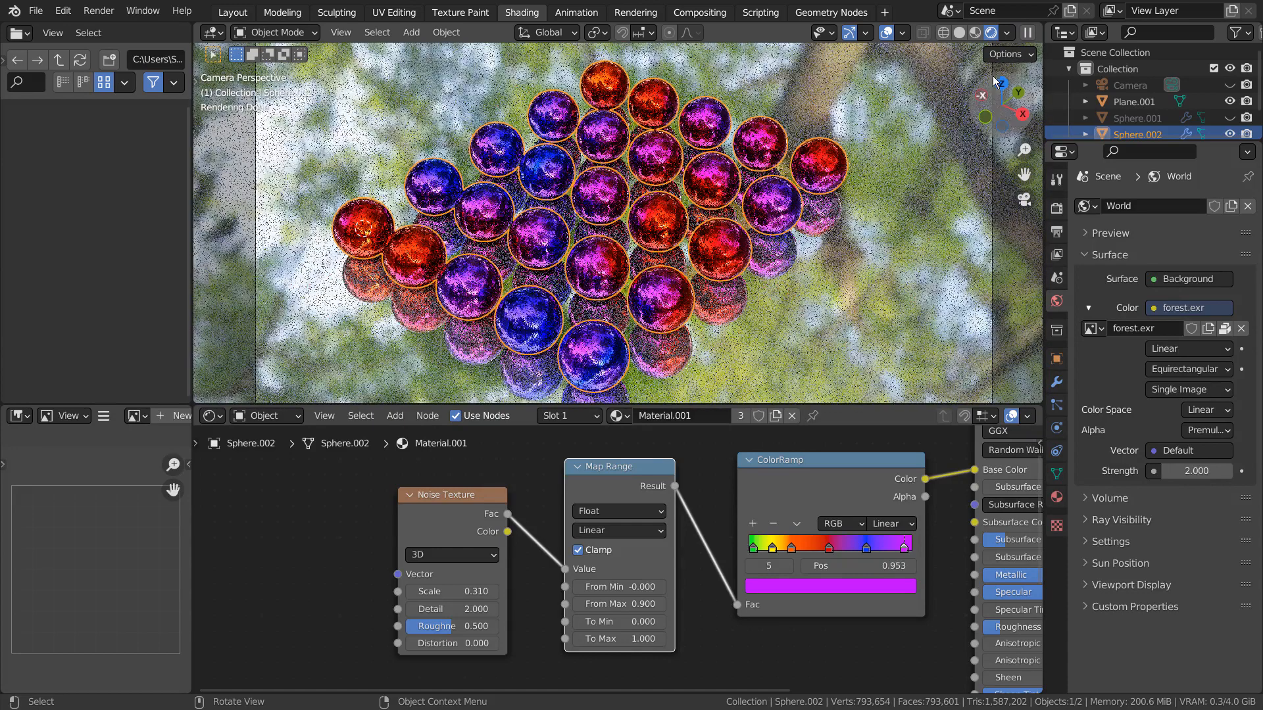
pyautogui.click(974, 32)
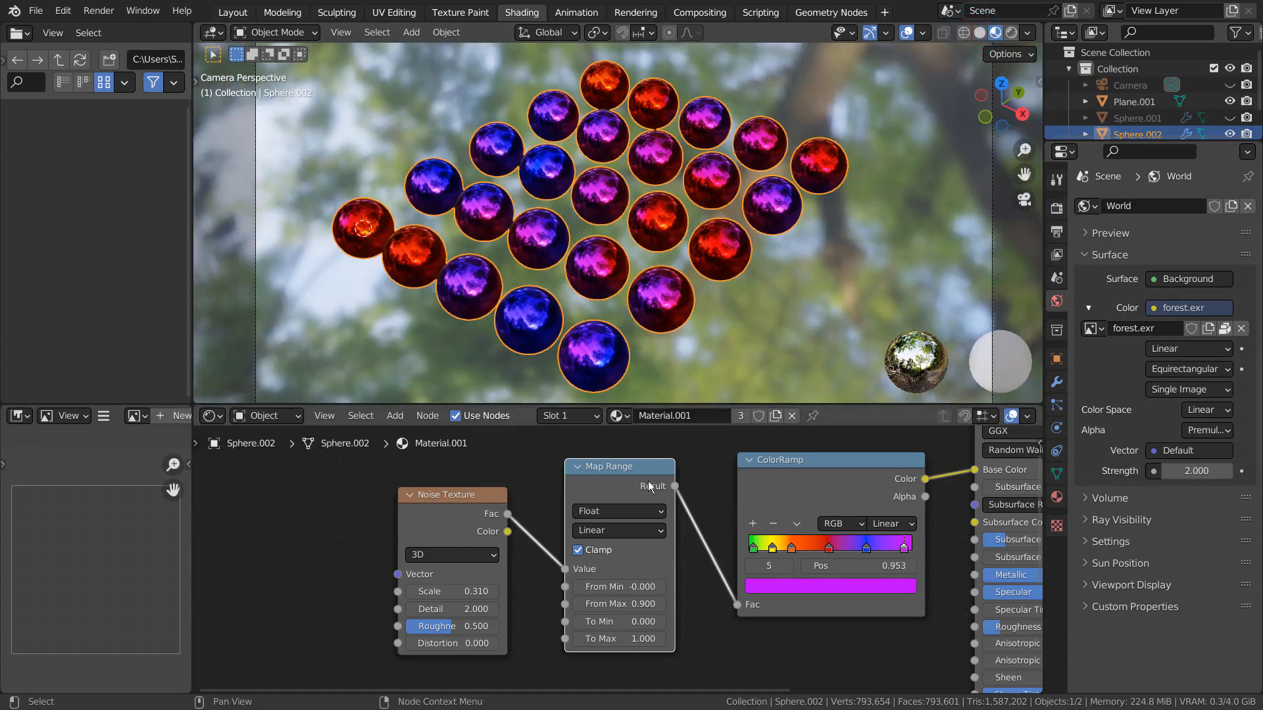
# Step: Set the Map Range node's From Min to 0.28
pyautogui.moveTo(615, 584)
pyautogui.mouseDown()
pyautogui.moveTo(730, 584)
pyautogui.moveTo(467, 584)
pyautogui.moveTo(717, 584)
pyautogui.moveTo(660, 584)
pyautogui.mouseUp()
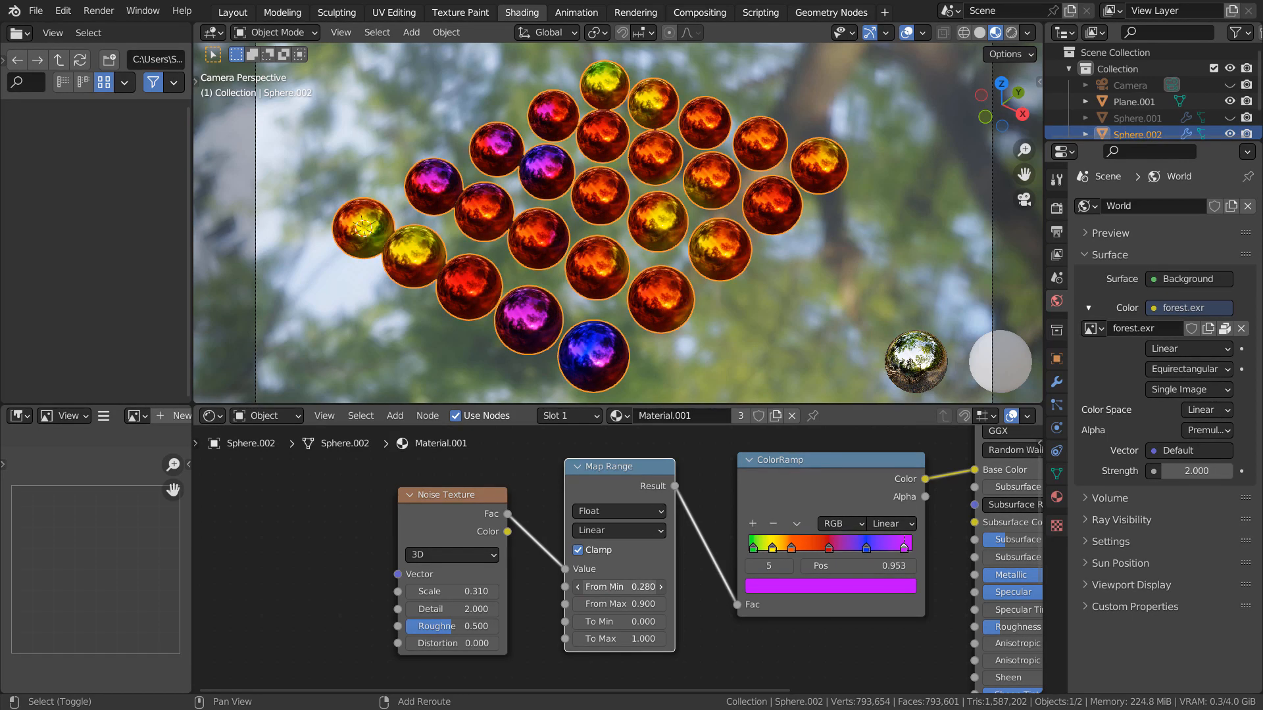
# Step: Try a Noise Texture Scale of 8.91, set the Map Range From Min to 0.12, and settle the Scale at 0.55
pyautogui.moveTo(451, 590); pyautogui.dragTo(488, 590)
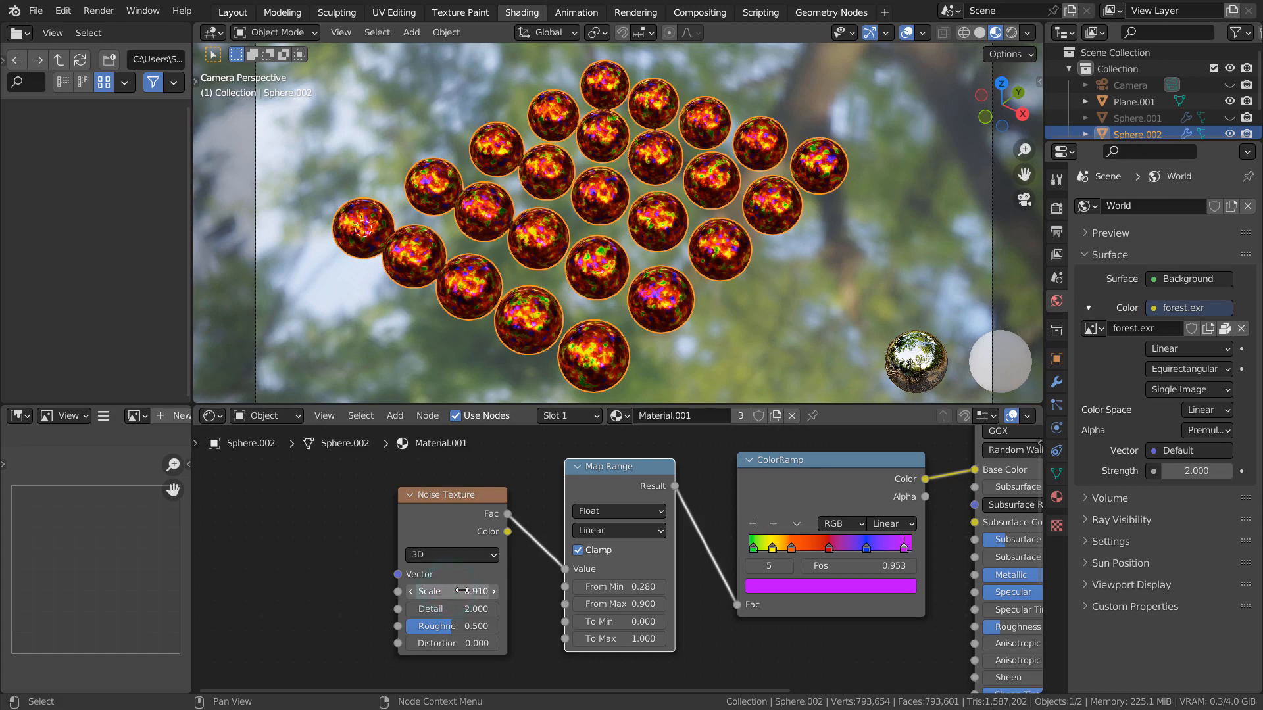
pyautogui.moveTo(631, 585)
pyautogui.keyDown('shift'); pyautogui.mouseDown()
pyautogui.moveTo(595, 585)
pyautogui.moveTo(652, 584)
pyautogui.moveTo(642, 585)
pyautogui.mouseUp(); pyautogui.keyUp('shift')
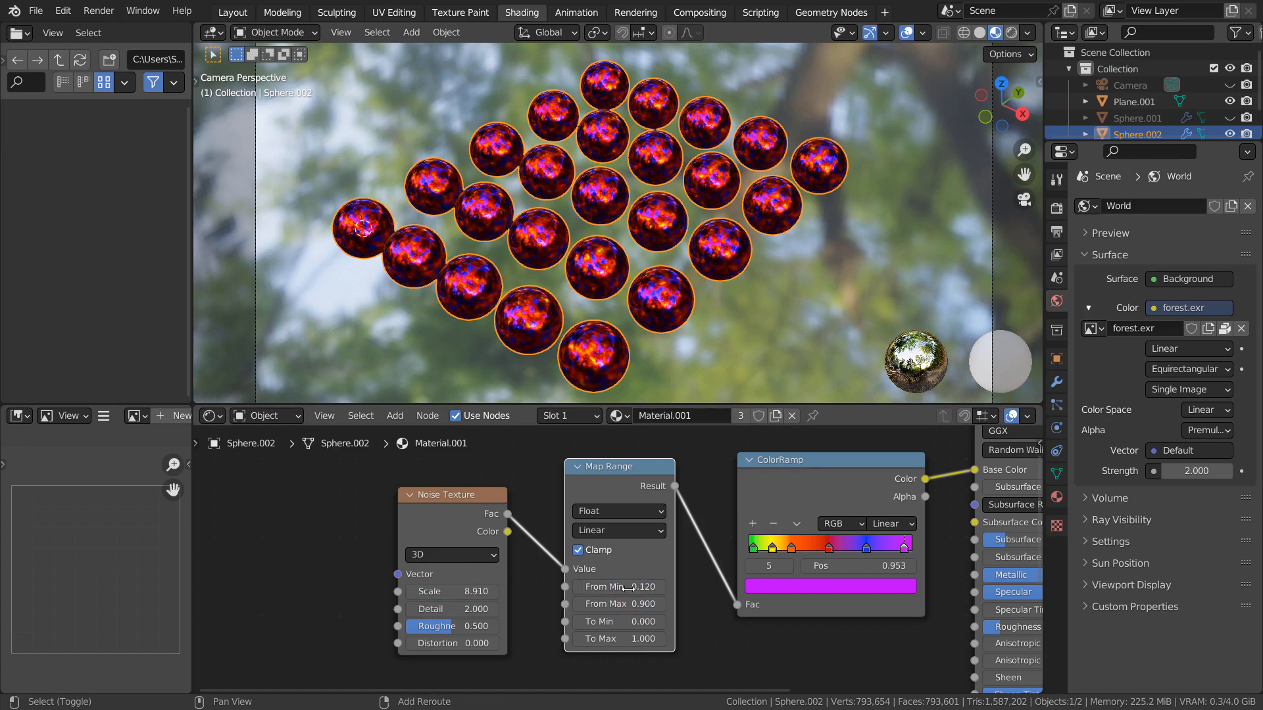
pyautogui.moveTo(444, 590); pyautogui.dragTo(470, 592)
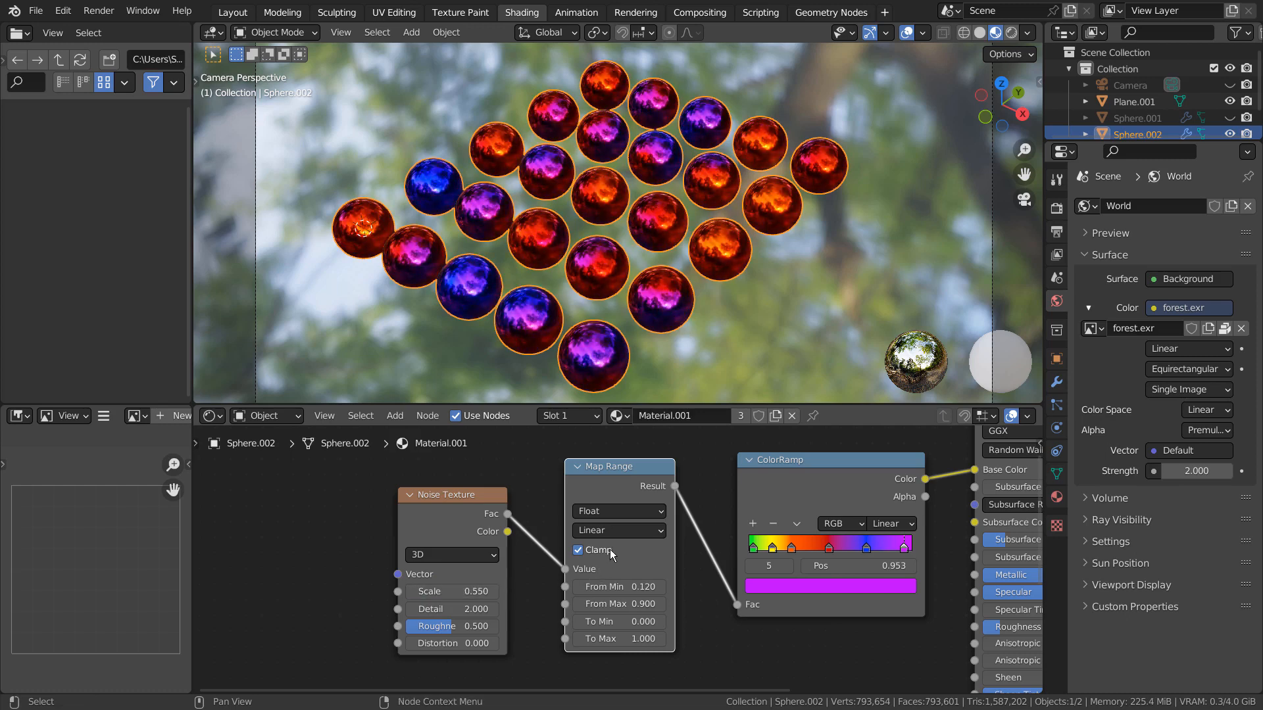
# Step: Try Map Range From Min values of 0.17, 0.65 and 0.30 on the sphere material, settling on 0.44
pyautogui.moveTo(622, 584)
pyautogui.keyDown('shift'); pyautogui.mouseDown()
pyautogui.moveTo(654, 584)
pyautogui.moveTo(637, 584)
pyautogui.mouseUp(); pyautogui.keyUp('shift')
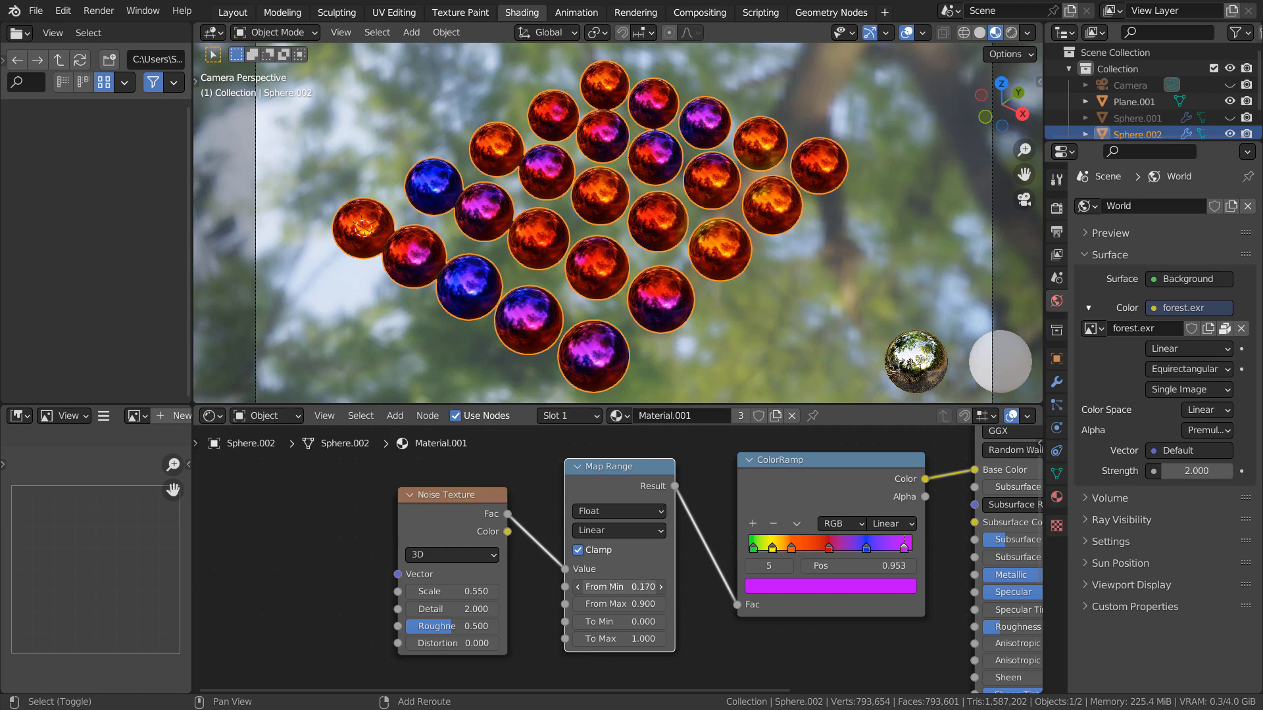
pyautogui.keyDown('shift'); pyautogui.moveTo(636, 584); pyautogui.dragTo(664, 583); pyautogui.keyUp('shift')
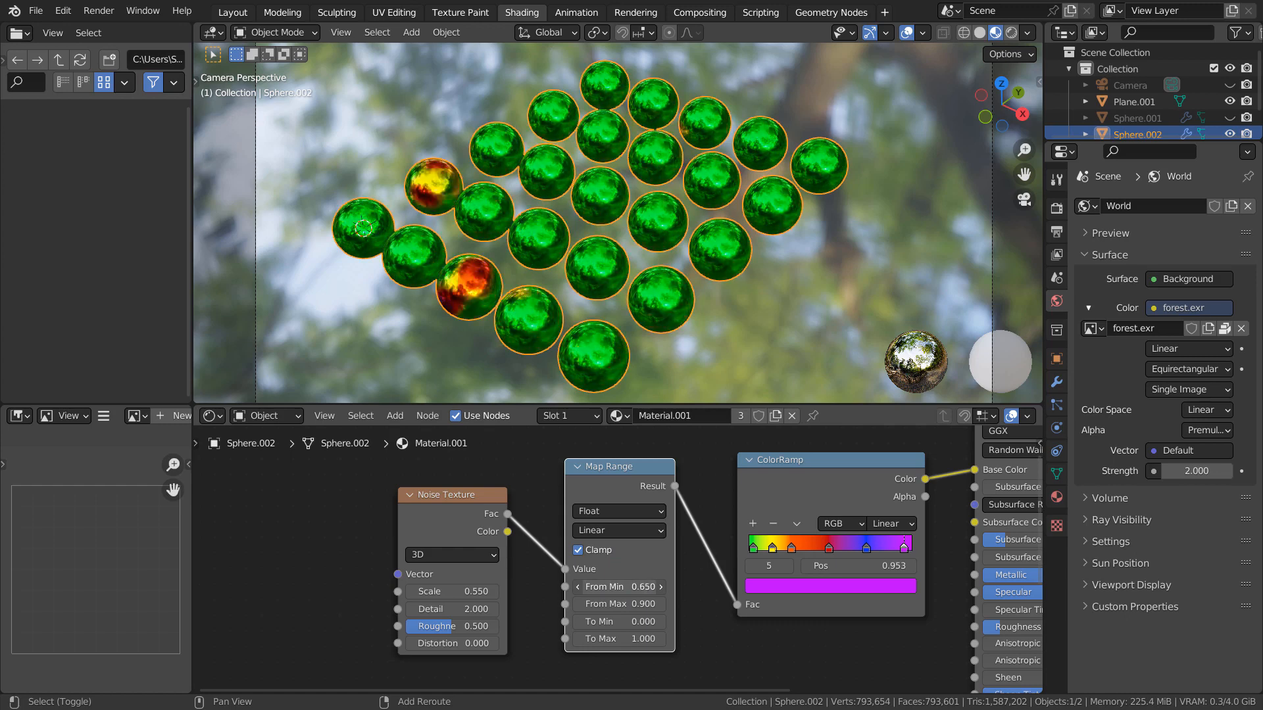
pyautogui.keyDown('shift'); pyautogui.moveTo(637, 586); pyautogui.dragTo(592, 587); pyautogui.keyUp('shift')
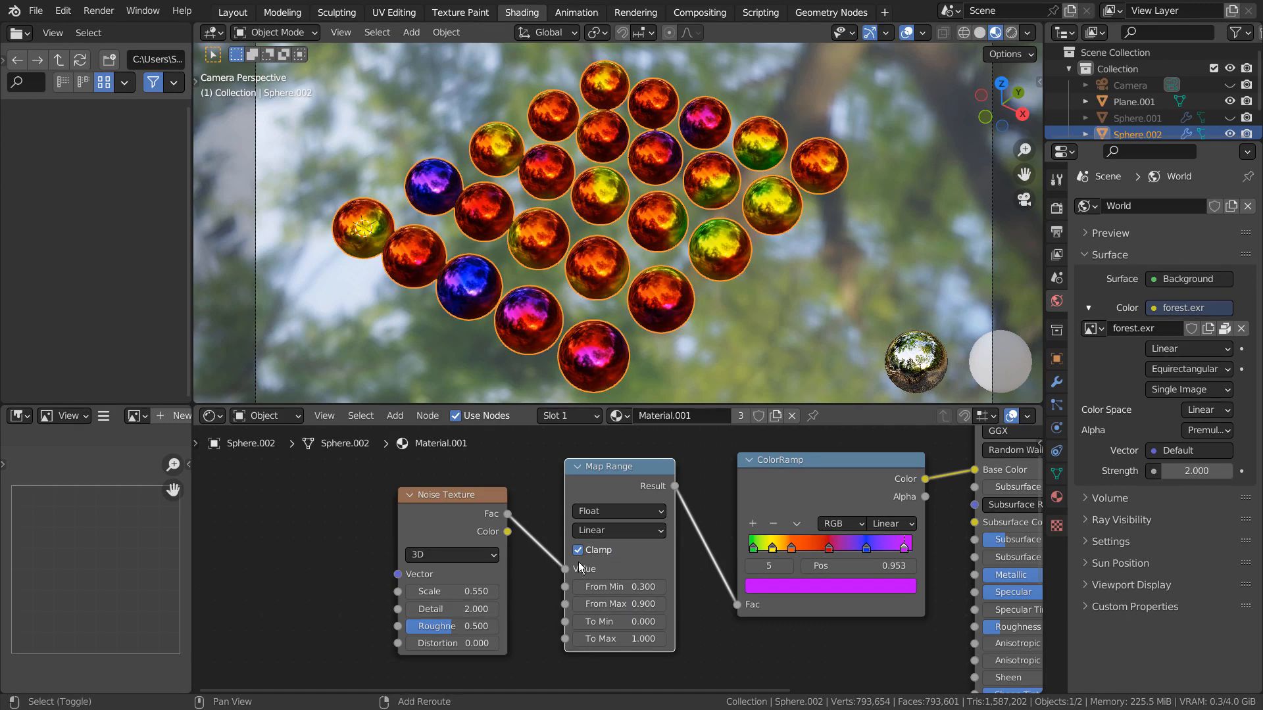
pyautogui.keyDown('shift'); pyautogui.moveTo(616, 586); pyautogui.dragTo(586, 587); pyautogui.keyUp('shift')
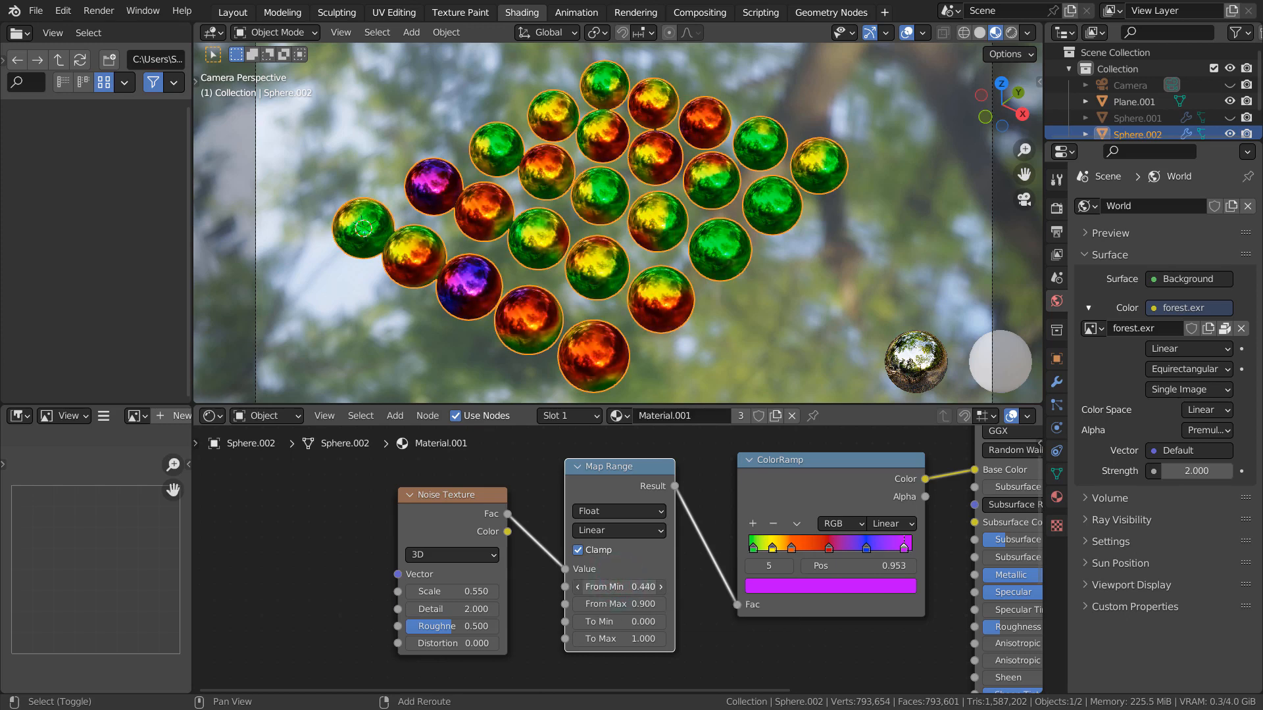